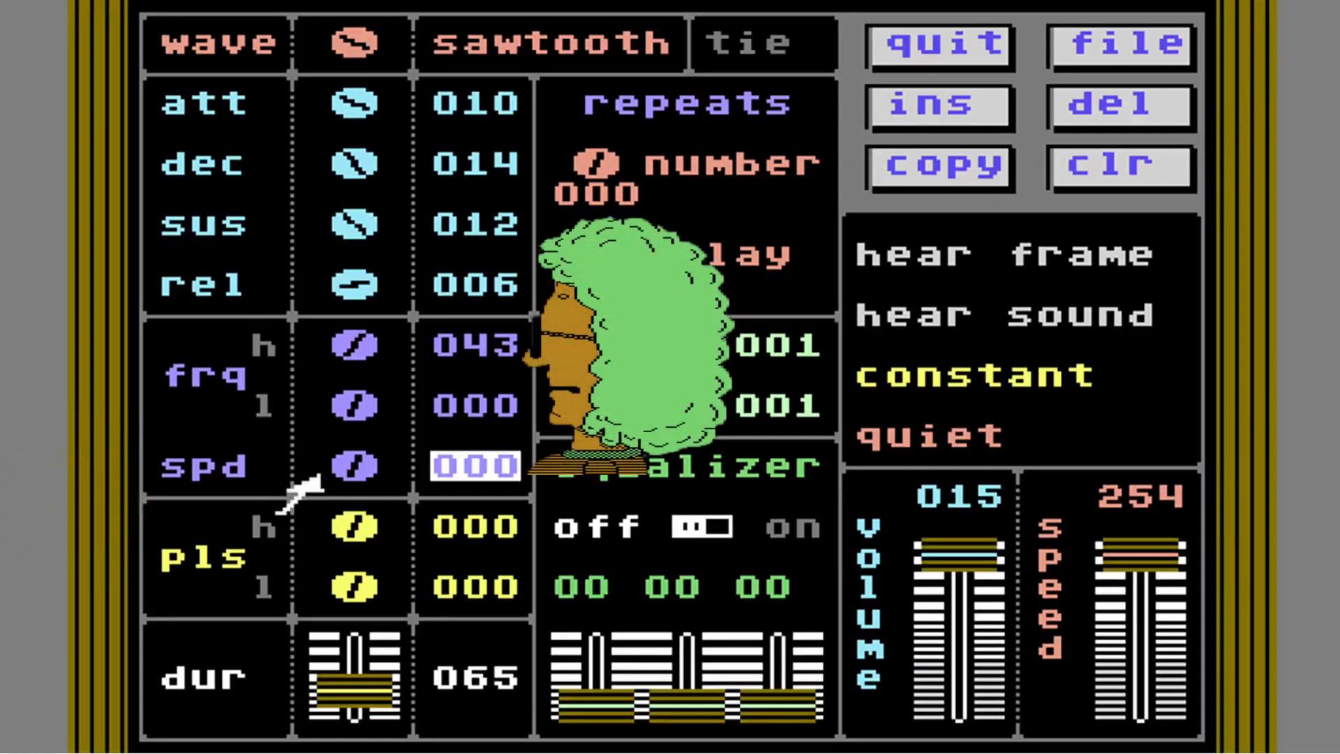
Set the sawtooth frame's frequency speed (spd) to 127.
{"action": "left_click", "coordinate": [321, 478]}
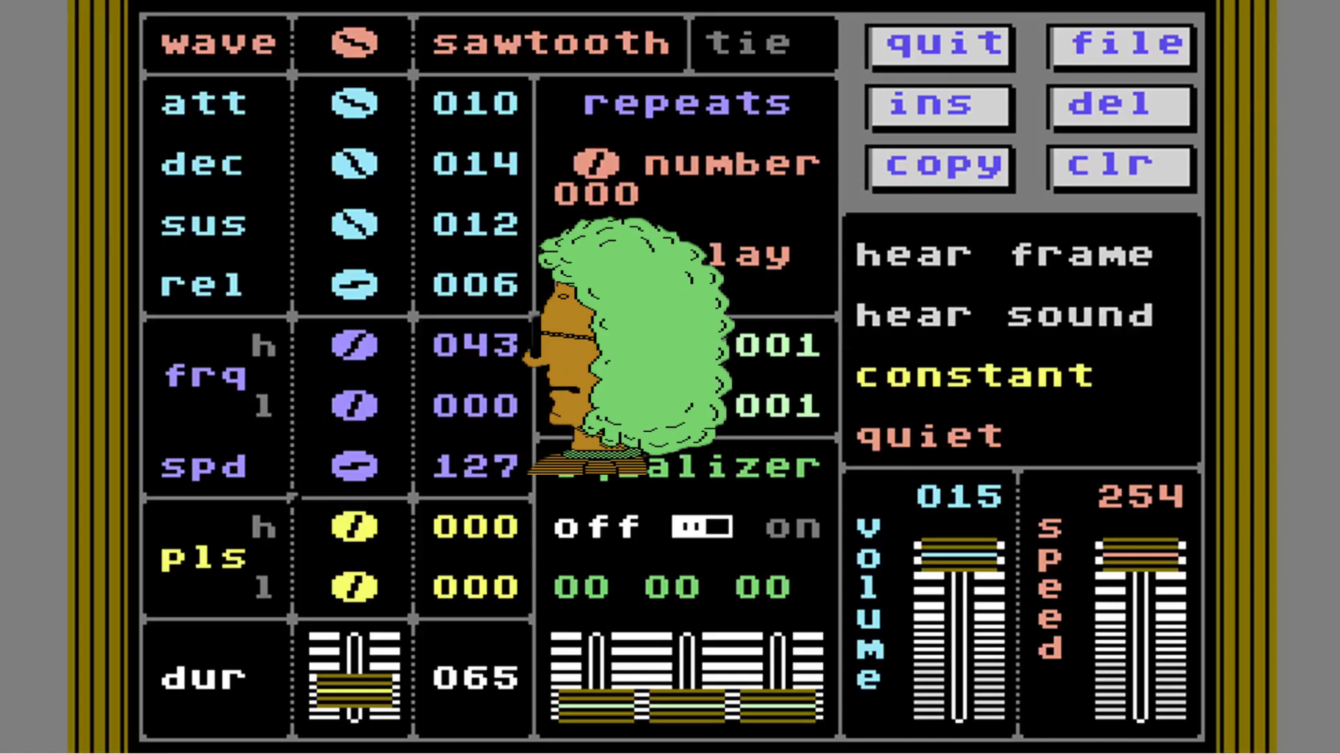
{"action": "left_click", "coordinate": [322, 478]}
{"action": "key", "text": "Down"}
{"action": "key", "text": "Down"}
{"action": "key", "text": "Down"}
{"action": "key", "text": "Right"}
{"action": "key", "text": "Right"}
{"action": "key", "text": "Right"}
{"action": "key", "text": "Right"}
{"action": "key", "text": "Right"}
{"action": "key", "text": "Right"}
{"action": "key", "text": "Right"}
{"action": "key", "text": "Right"}
{"action": "key", "text": "Right"}
{"action": "key", "text": "Right"}
{"action": "key", "text": "Right"}
{"action": "left_click", "coordinate": [322, 479]}
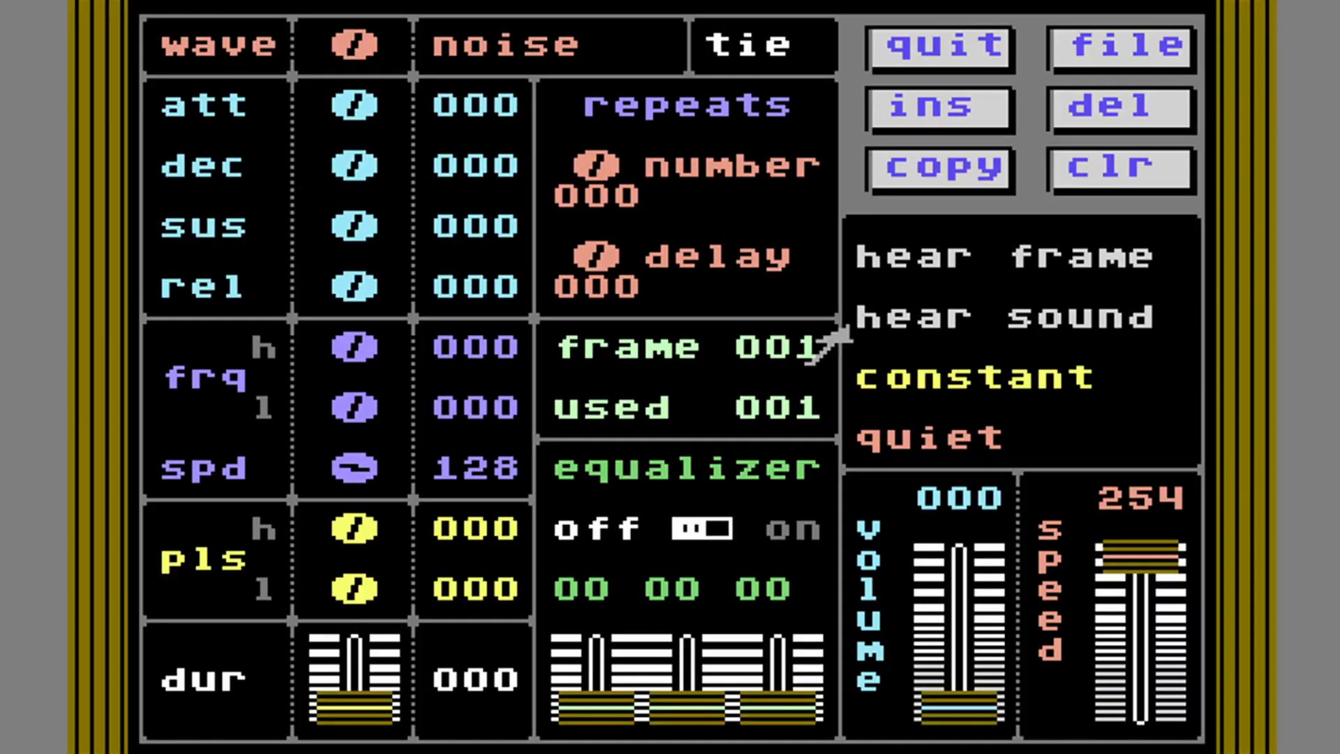
Set the waveform of frame 001 to square.
{"action": "left_click", "coordinate": [321, 56]}
{"action": "left_click", "coordinate": [322, 55]}
{"action": "left_click", "coordinate": [322, 56]}
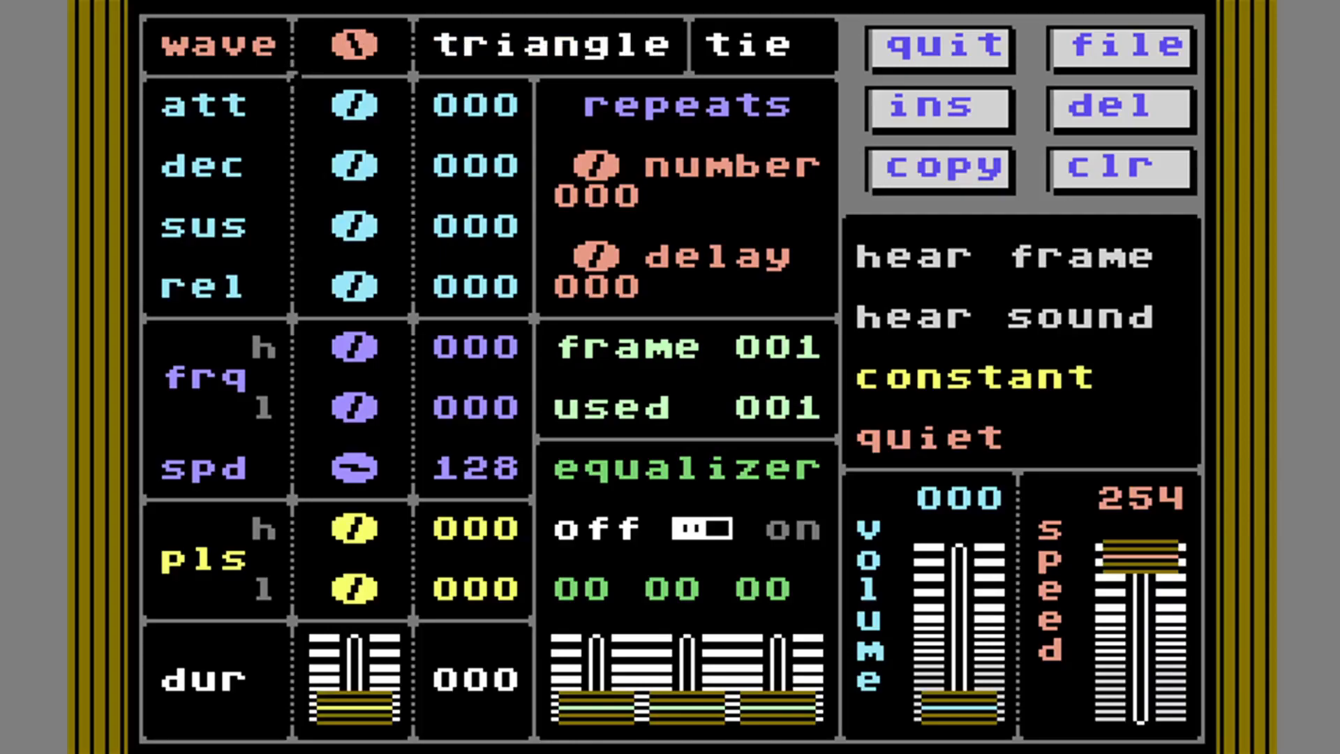
{"action": "left_click", "coordinate": [321, 55]}
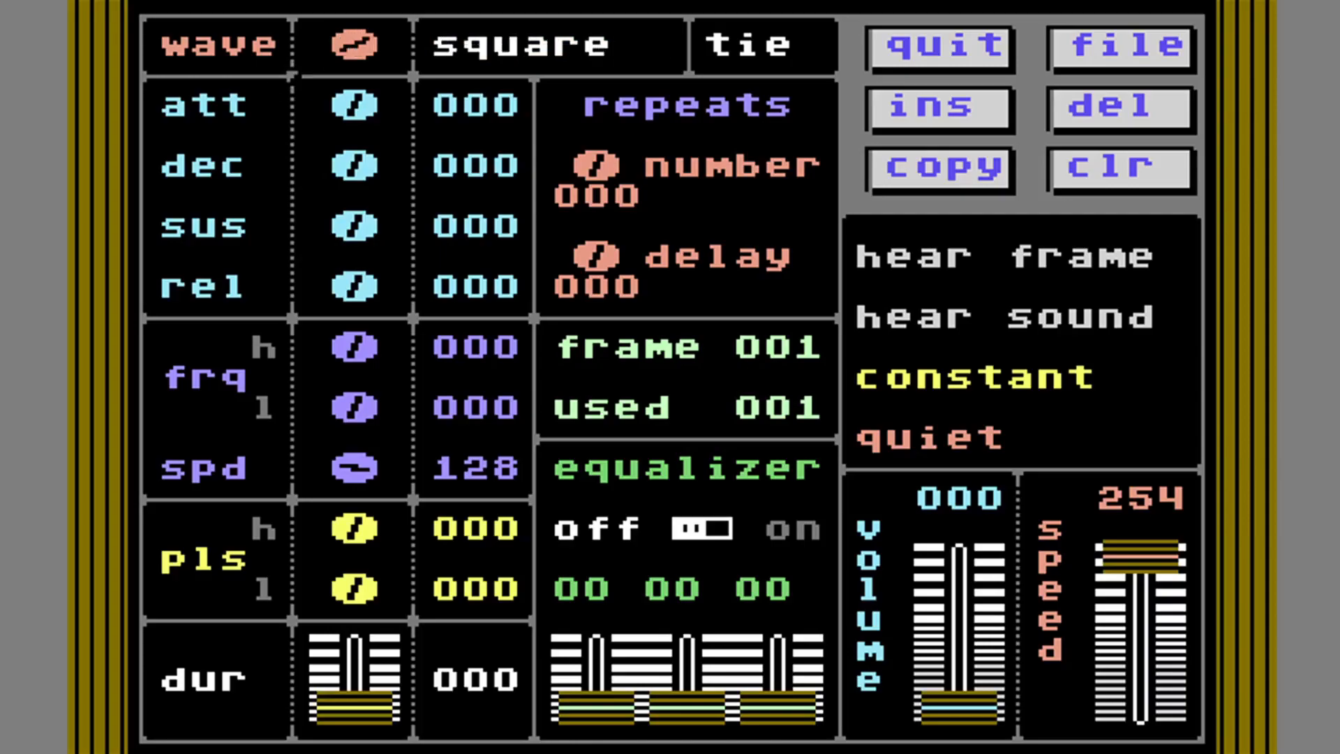
{"action": "left_click", "coordinate": [323, 56]}
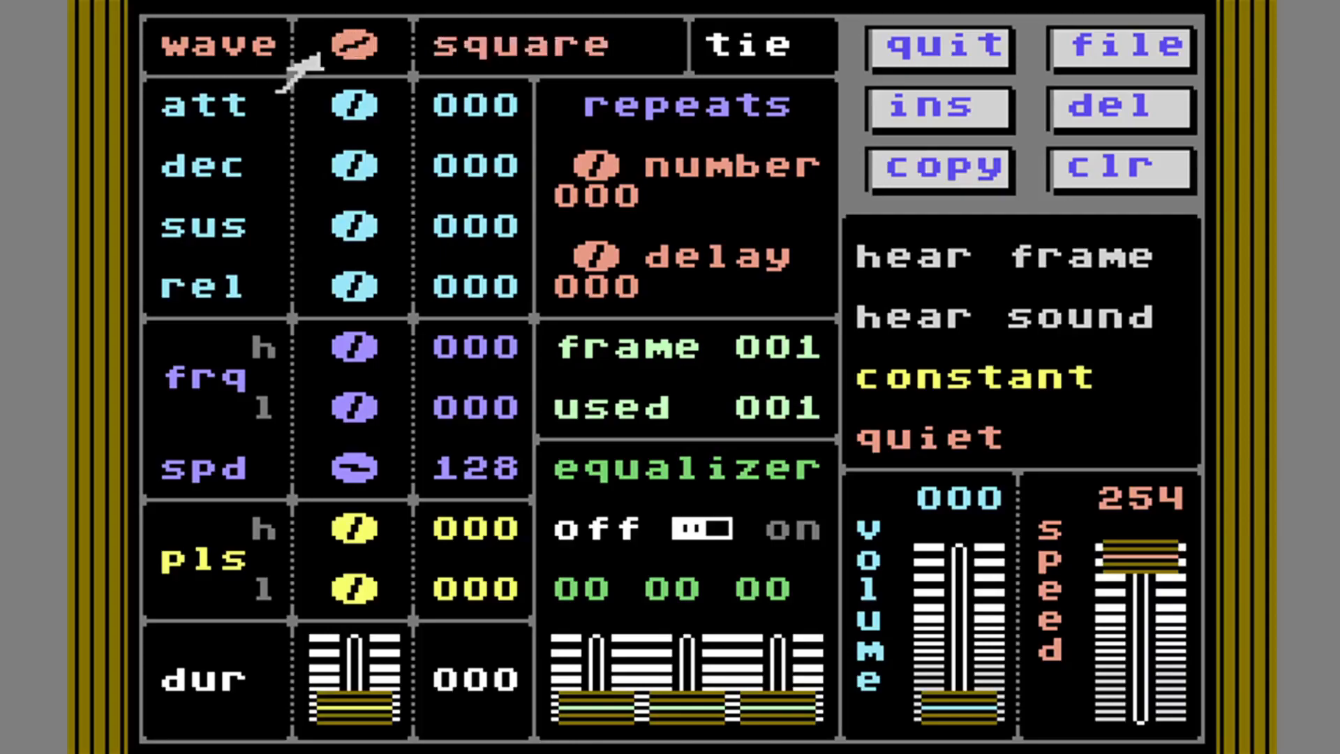
Set the frame's decay (dec) value to 7.
{"action": "left_click", "coordinate": [322, 177]}
{"action": "key", "text": "Right"}
{"action": "key", "text": "Right"}
{"action": "key", "text": "Right"}
{"action": "key", "text": "Right"}
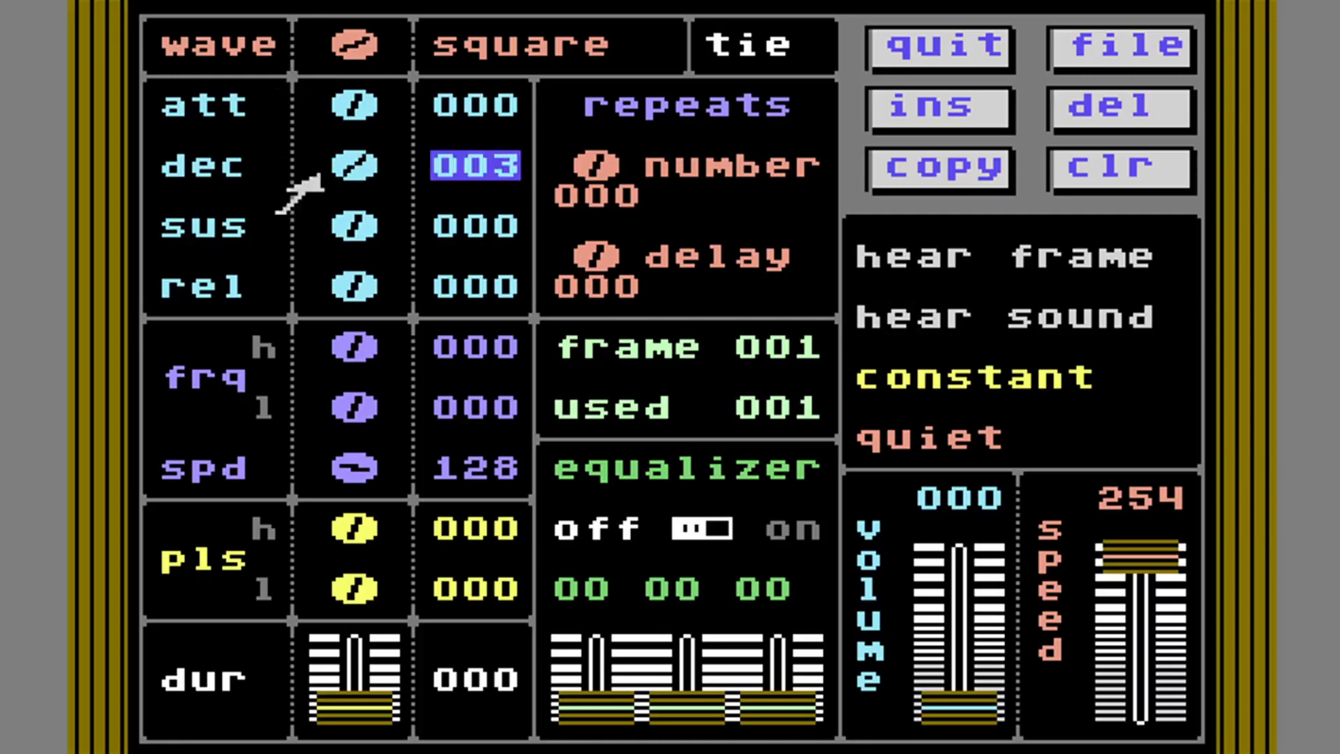
{"action": "key", "text": "Right"}
{"action": "key", "text": "Right"}
{"action": "key", "text": "Right"}
{"action": "left_click", "coordinate": [301, 191]}
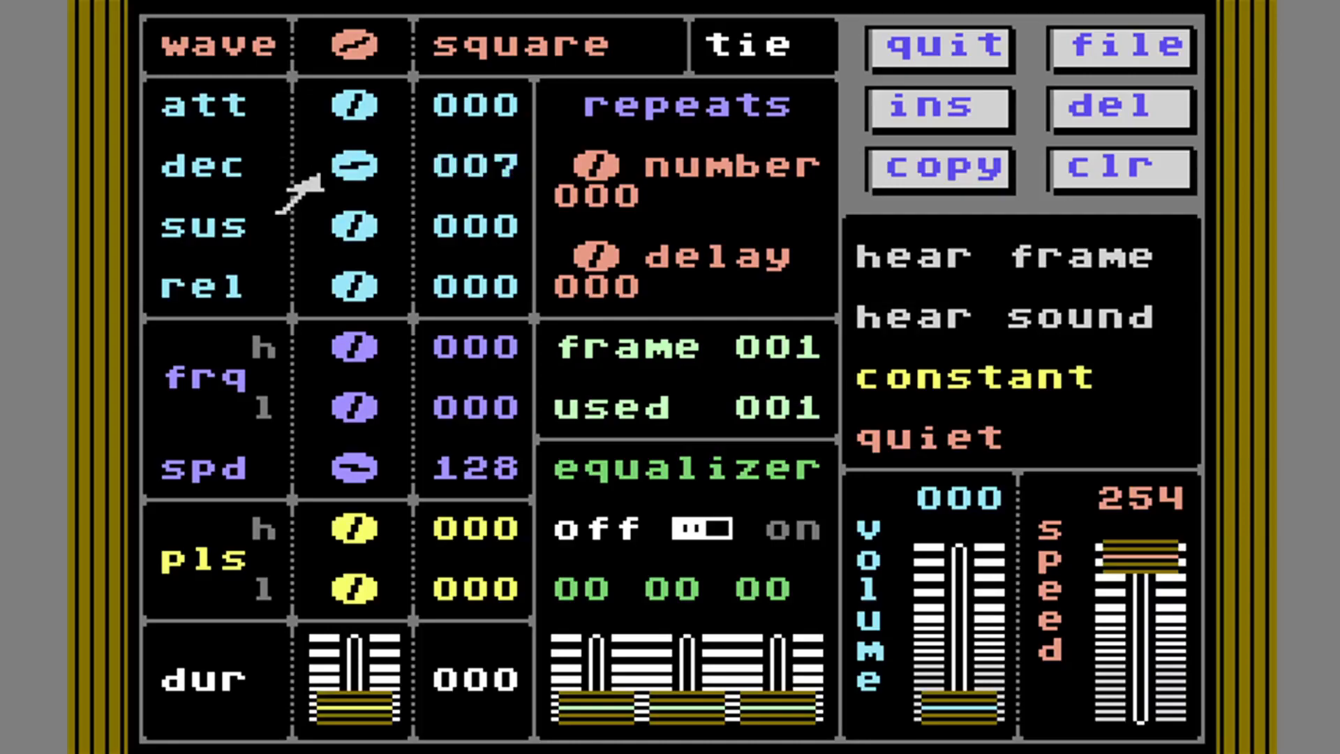
Set the frame's sustain (sus) level to 8.
{"action": "left_click", "coordinate": [320, 238]}
{"action": "key", "text": "Right"}
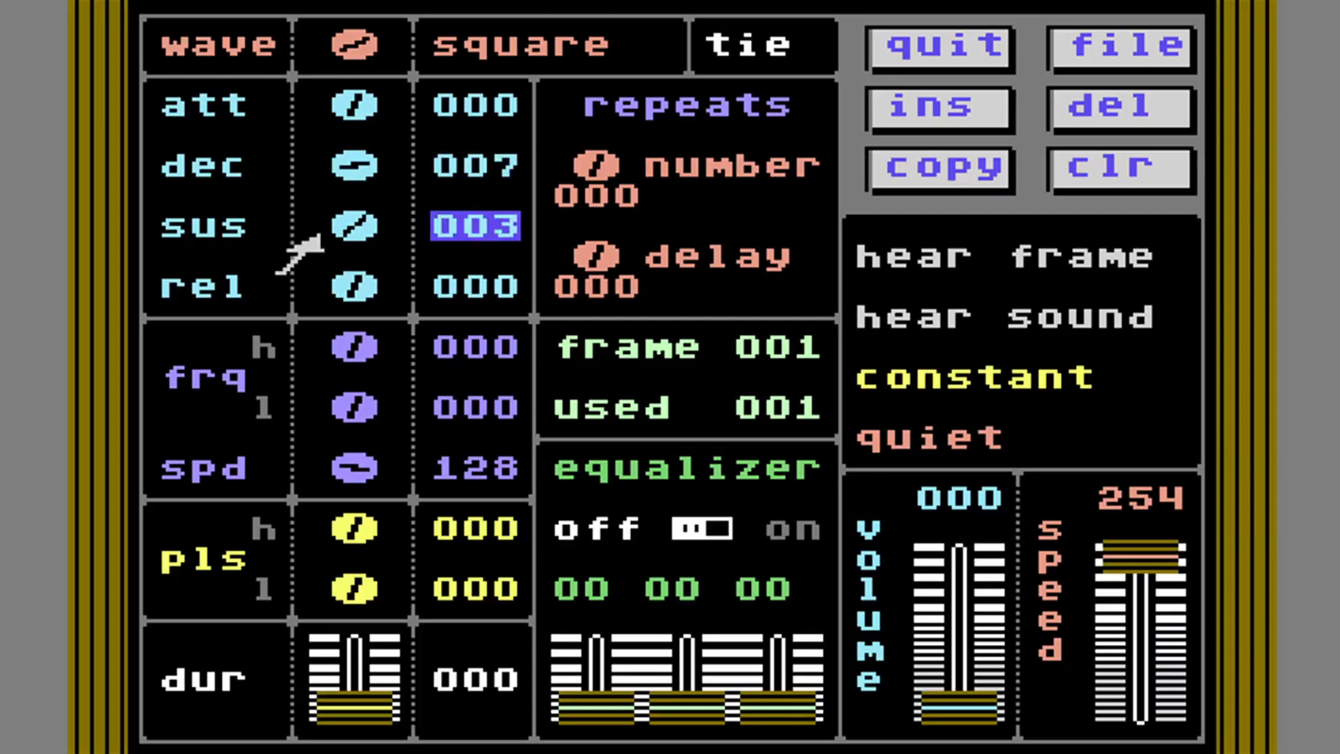
{"action": "key", "text": "Right"}
{"action": "key", "text": "Right"}
{"action": "key", "text": "Right"}
{"action": "key", "text": "Right"}
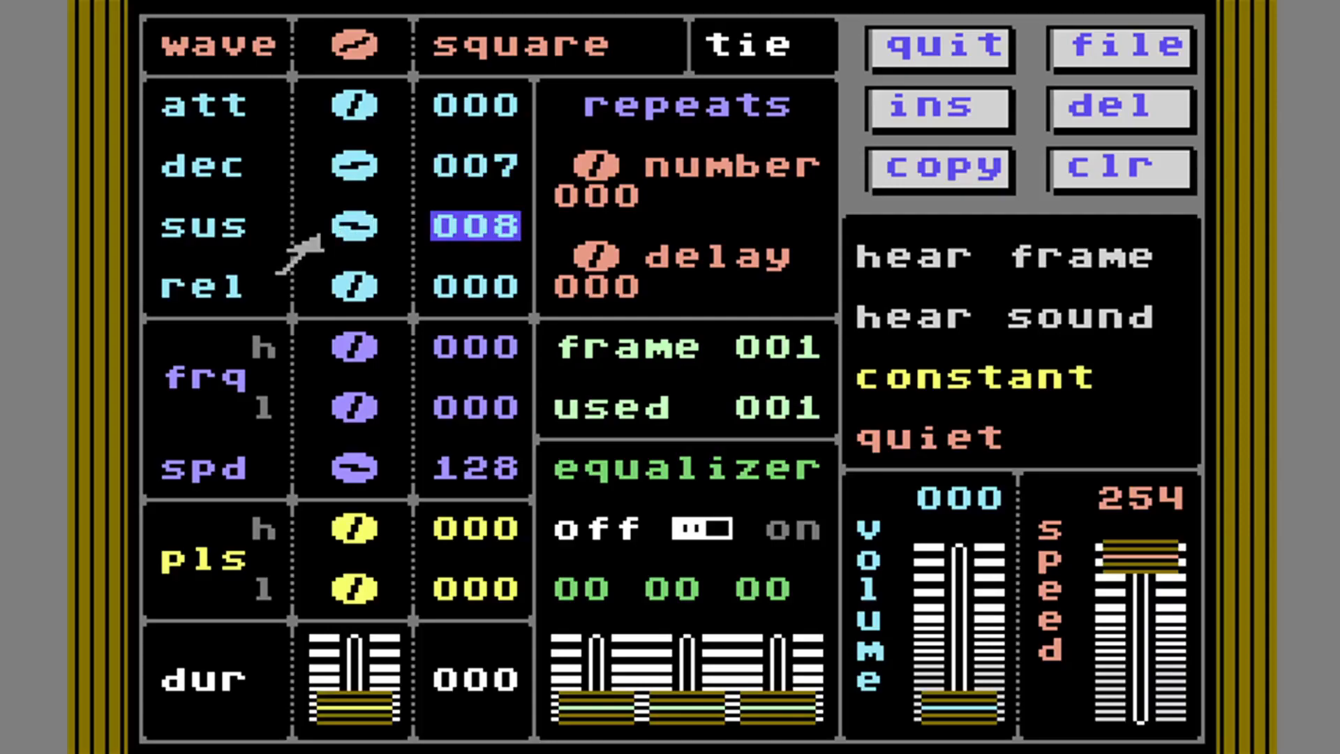
{"action": "left_click", "coordinate": [320, 238]}
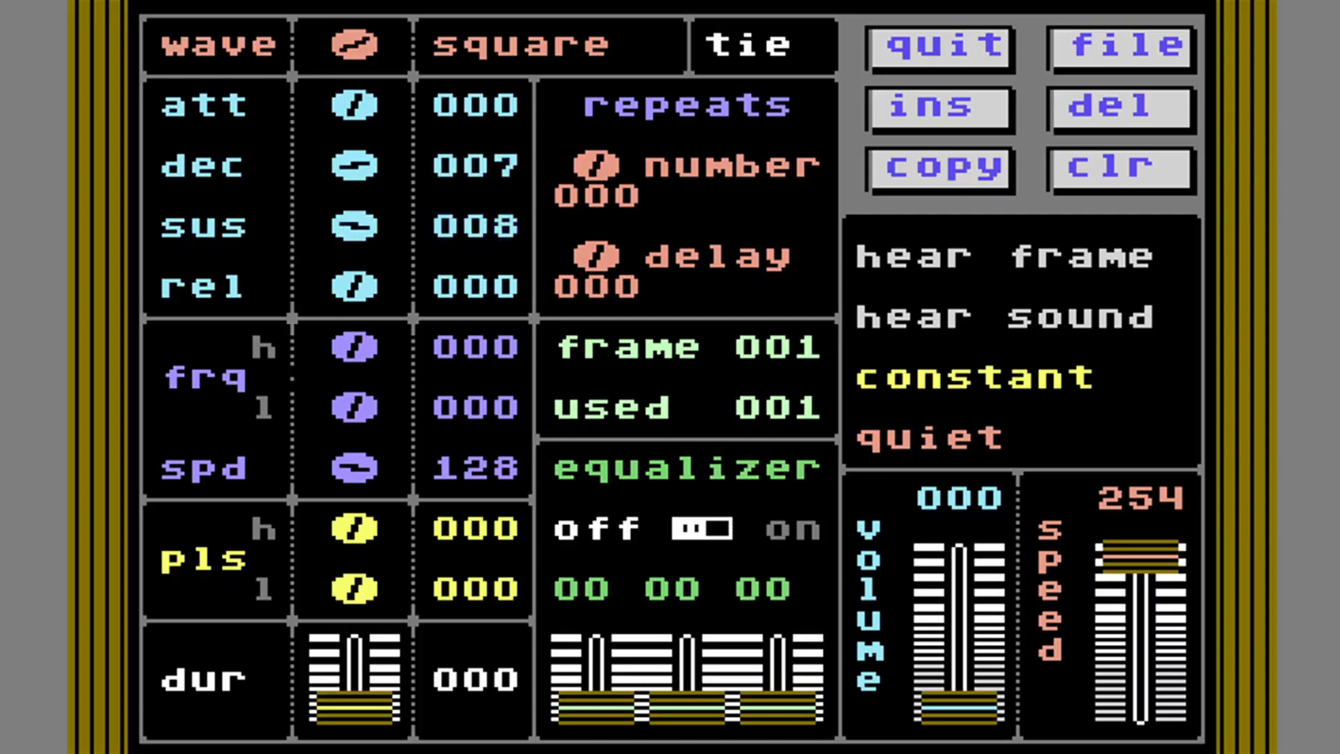
Set the high value of the frame's frequency (frq h) to 19.
{"action": "left_click", "coordinate": [322, 358]}
{"action": "key", "text": "Right"}
{"action": "key", "text": "Right"}
{"action": "key", "text": "Right"}
{"action": "key", "text": "Right"}
{"action": "key", "text": "Right"}
{"action": "key", "text": "Right"}
{"action": "key", "text": "Right"}
{"action": "key", "text": "Right"}
{"action": "key", "text": "Right"}
{"action": "key", "text": "Right"}
{"action": "key", "text": "Right"}
{"action": "key", "text": "Right"}
{"action": "key", "text": "Right"}
{"action": "key", "text": "Right"}
{"action": "key", "text": "Right"}
{"action": "key", "text": "Right"}
{"action": "key", "text": "Right"}
{"action": "key", "text": "Right"}
{"action": "key", "text": "Right"}
{"action": "key", "text": "Right"}
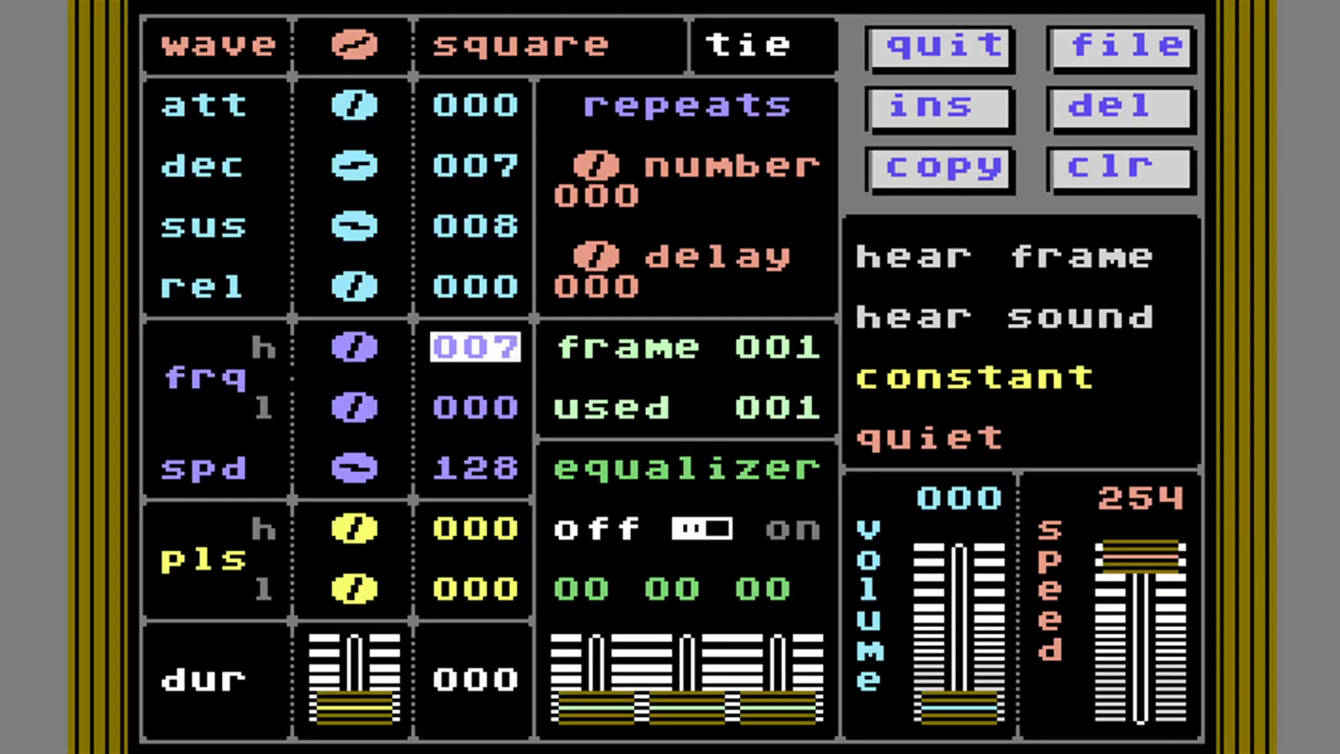
{"action": "key", "text": "Left"}
{"action": "key", "text": "Left"}
{"action": "key", "text": "Left"}
{"action": "key", "text": "Left"}
{"action": "key", "text": "Left"}
{"action": "key", "text": "Left"}
{"action": "key", "text": "Left"}
{"action": "key", "text": "Left"}
{"action": "key", "text": "Left"}
{"action": "key", "text": "Left"}
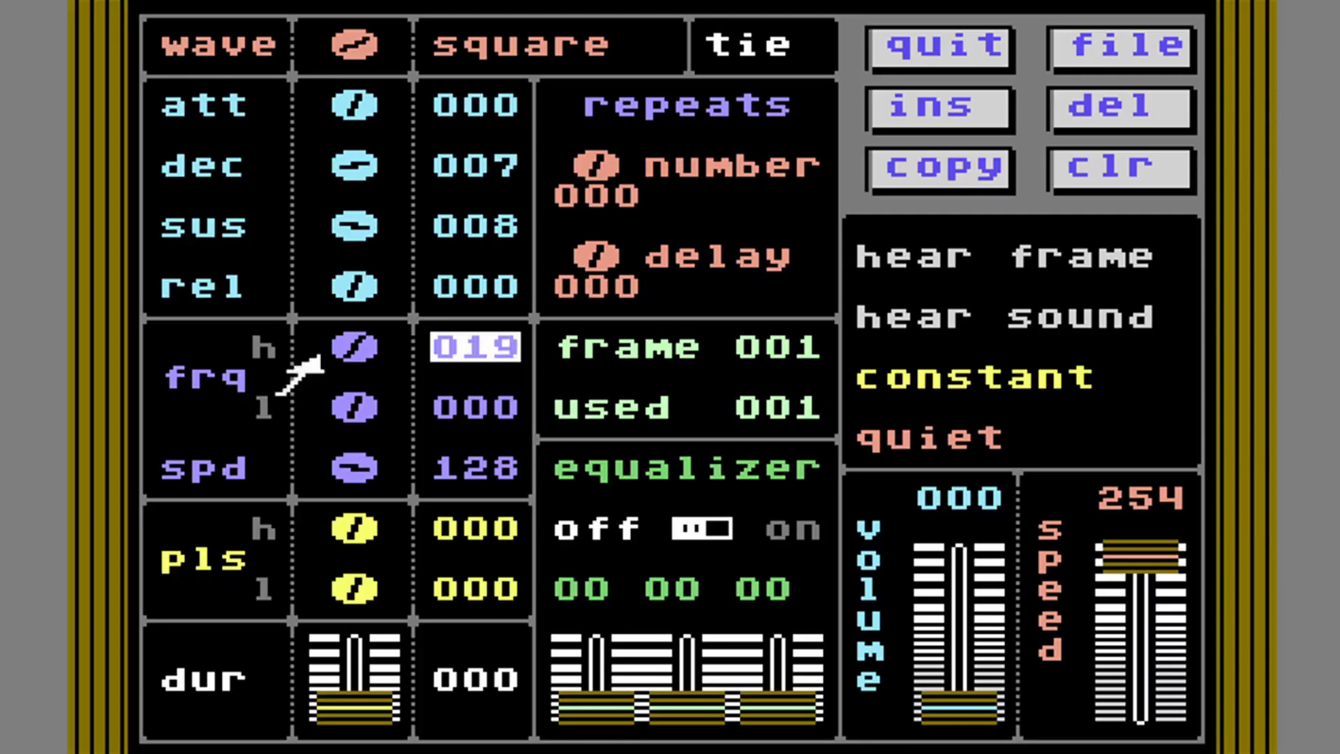
{"action": "key", "text": "Right"}
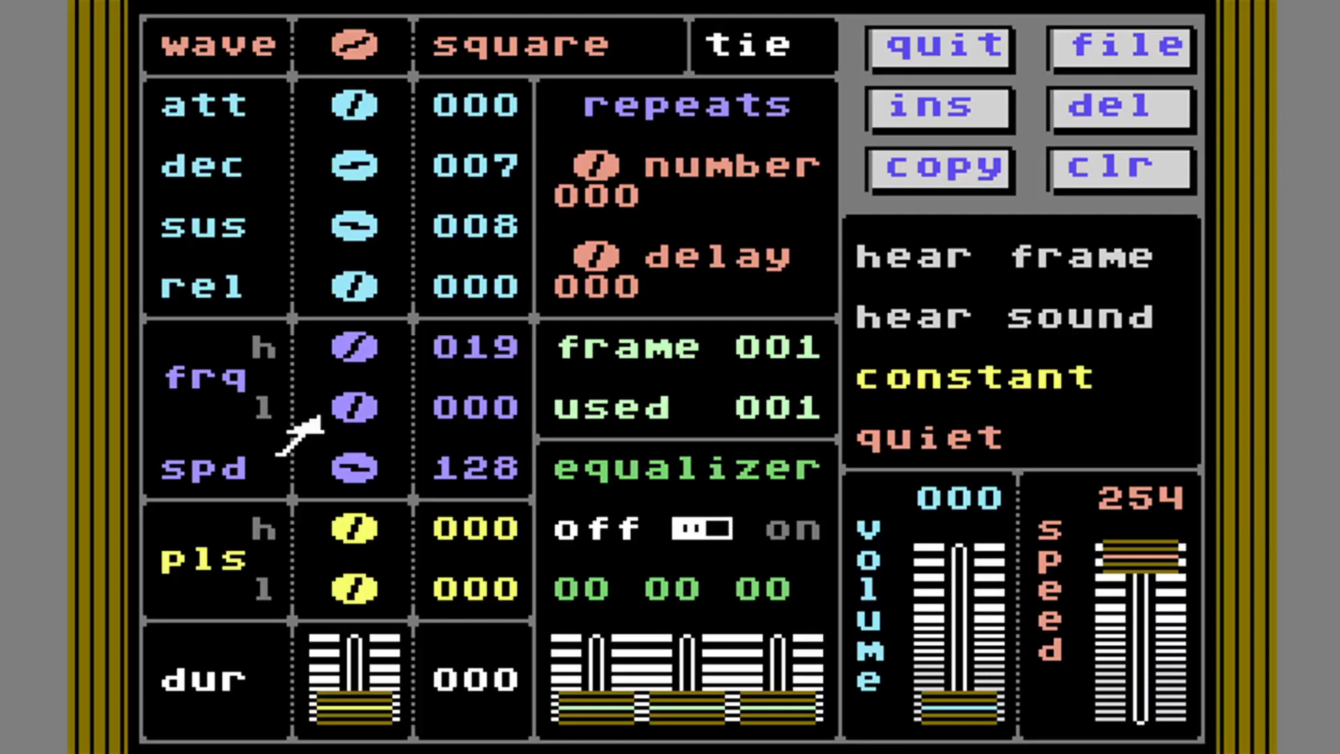
Set the low value of the frame's frequency (frq l) to 38.
{"action": "left_click", "coordinate": [321, 419]}
{"action": "key", "text": "Right"}
{"action": "key", "text": "Right"}
{"action": "key", "text": "Right"}
{"action": "key", "text": "Right"}
{"action": "key", "text": "Right"}
{"action": "key", "text": "Right"}
{"action": "key", "text": "Right"}
{"action": "key", "text": "Right"}
{"action": "key", "text": "Right"}
{"action": "key", "text": "Right"}
{"action": "key", "text": "Right"}
{"action": "key", "text": "Right"}
{"action": "key", "text": "Right"}
{"action": "key", "text": "Right"}
{"action": "key", "text": "Right"}
{"action": "key", "text": "Right"}
{"action": "key", "text": "Right"}
{"action": "key", "text": "Right"}
{"action": "key", "text": "Right"}
{"action": "key", "text": "Right"}
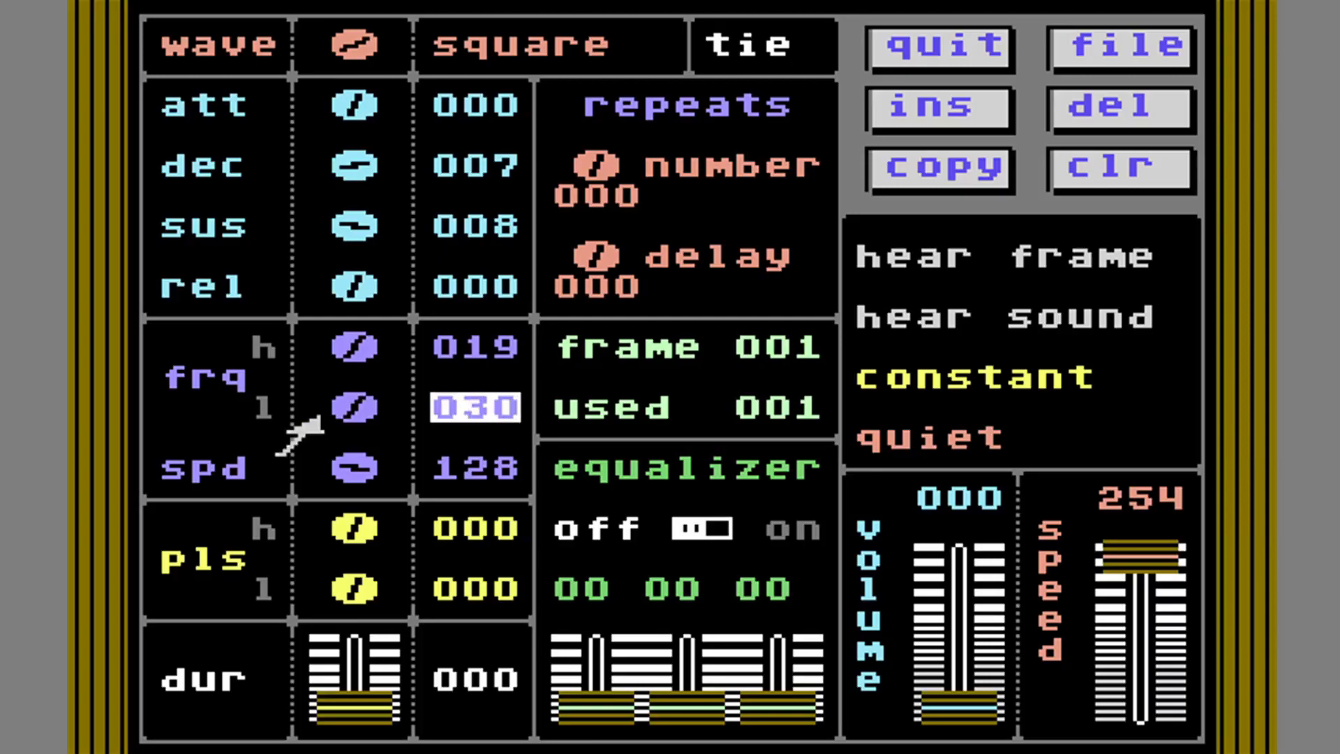
{"action": "key", "text": "Right"}
{"action": "key", "text": "Right"}
{"action": "key", "text": "Right"}
{"action": "key", "text": "Right"}
{"action": "key", "text": "Right"}
{"action": "key", "text": "Right"}
{"action": "key", "text": "Right"}
{"action": "key", "text": "Right"}
{"action": "key", "text": "Right"}
{"action": "key", "text": "Right"}
{"action": "key", "text": "Right"}
{"action": "key", "text": "Right"}
{"action": "key", "text": "Right"}
{"action": "key", "text": "Left"}
{"action": "key", "text": "Left"}
{"action": "key", "text": "Left"}
{"action": "key", "text": "Left"}
{"action": "key", "text": "Left"}
{"action": "key", "text": "Left"}
{"action": "key", "text": "Left"}
{"action": "key", "text": "Left"}
{"action": "key", "text": "Left"}
{"action": "key", "text": "Return"}
Set the frame's frequency speed (spd) to 0.
{"action": "key", "text": "Down"}
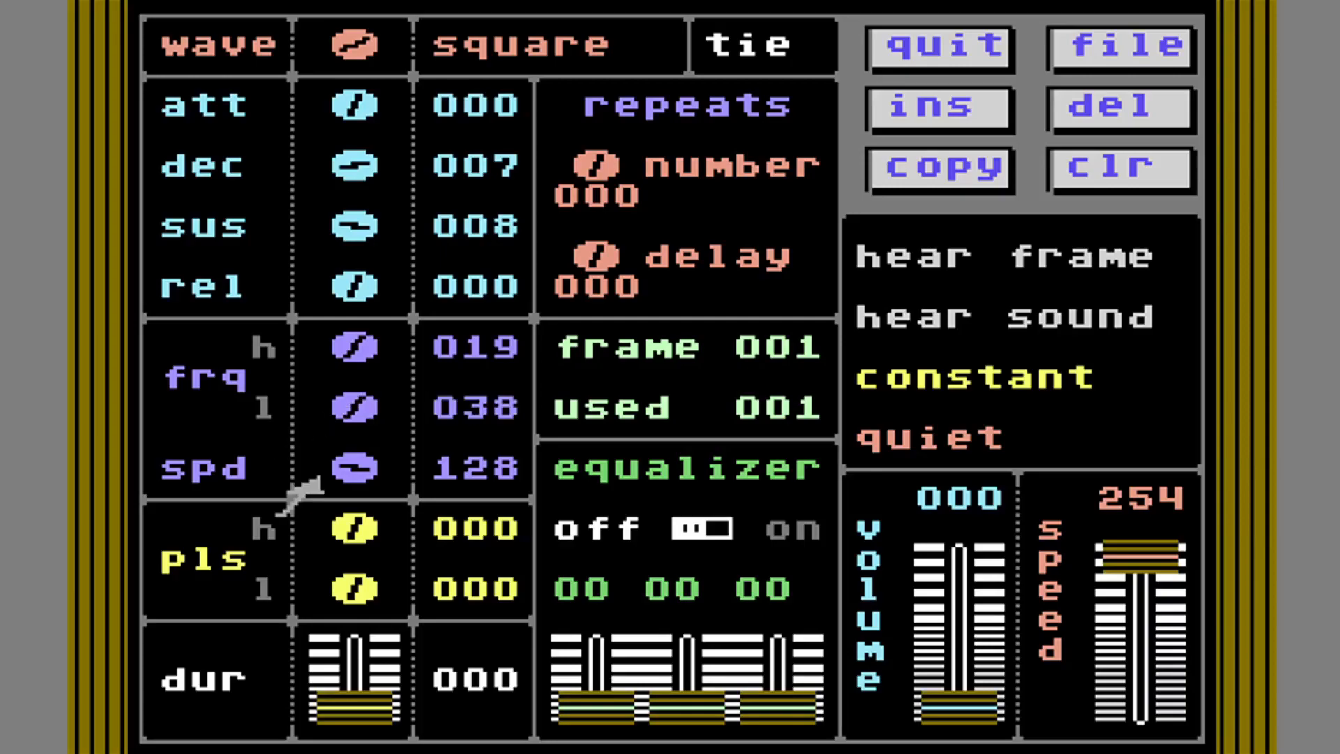
{"action": "key", "text": "Return"}
{"action": "key", "text": "Right"}
{"action": "key", "text": "Right"}
{"action": "key", "text": "Right"}
{"action": "key", "text": "Right"}
{"action": "key", "text": "Right"}
{"action": "key", "text": "Right"}
{"action": "key", "text": "Right"}
{"action": "key", "text": "Right"}
{"action": "key", "text": "Right"}
{"action": "key", "text": "Right"}
{"action": "key", "text": "Right"}
{"action": "key", "text": "Right"}
{"action": "key", "text": "Right"}
{"action": "key", "text": "Right"}
{"action": "key", "text": "Right"}
{"action": "key", "text": "Right"}
{"action": "key", "text": "Right"}
{"action": "key", "text": "Right"}
{"action": "key", "text": "Right"}
{"action": "key", "text": "Right"}
{"action": "key", "text": "Right"}
{"action": "key", "text": "Right"}
{"action": "key", "text": "Right"}
{"action": "key", "text": "Right"}
{"action": "key", "text": "Right"}
{"action": "key", "text": "Right"}
{"action": "key", "text": "Right"}
{"action": "key", "text": "Right"}
{"action": "key", "text": "Right"}
{"action": "key", "text": "Right"}
{"action": "key", "text": "Right"}
{"action": "key", "text": "Right"}
{"action": "key", "text": "Right"}
{"action": "key", "text": "Right"}
{"action": "key", "text": "Right"}
{"action": "key", "text": "Right"}
{"action": "key", "text": "Right"}
{"action": "key", "text": "Right"}
{"action": "key", "text": "Right"}
{"action": "key", "text": "Right"}
{"action": "key", "text": "Left"}
{"action": "key", "text": "Left"}
{"action": "key", "text": "Left"}
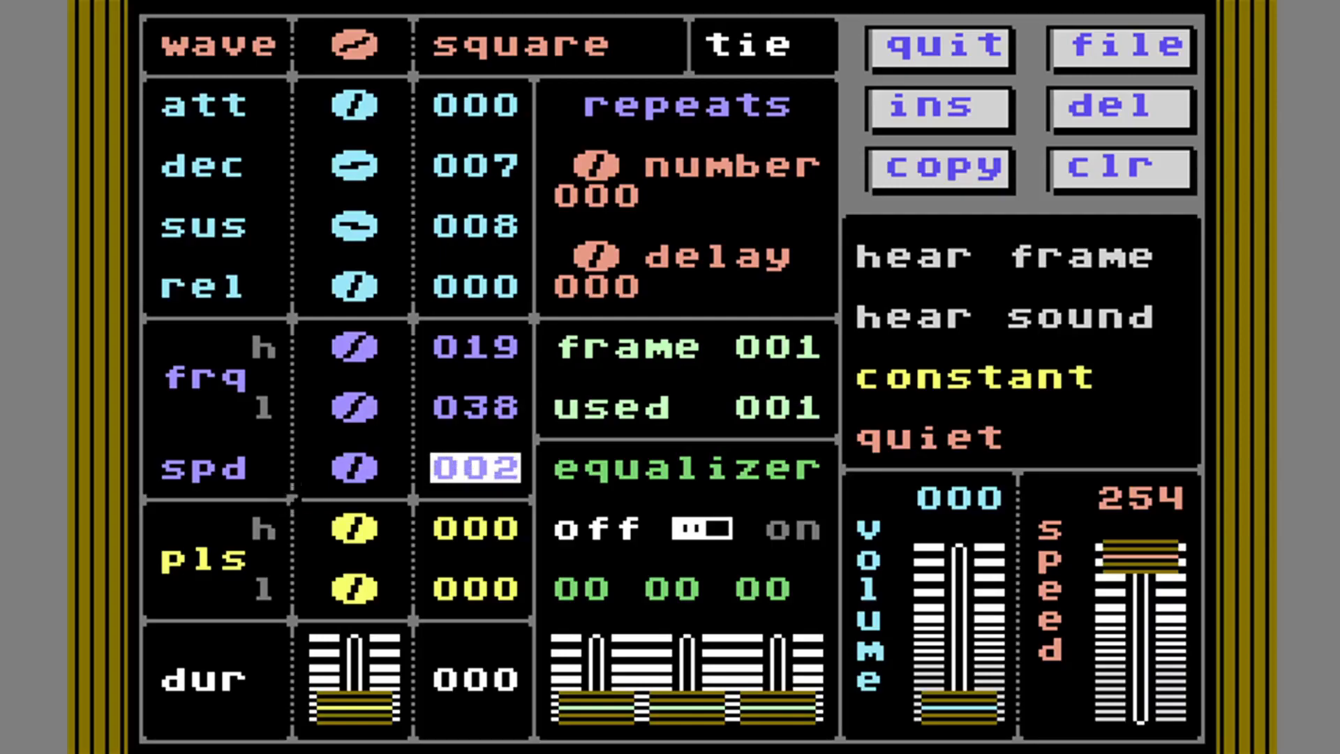
{"action": "key", "text": "Left"}
{"action": "key", "text": "Return"}
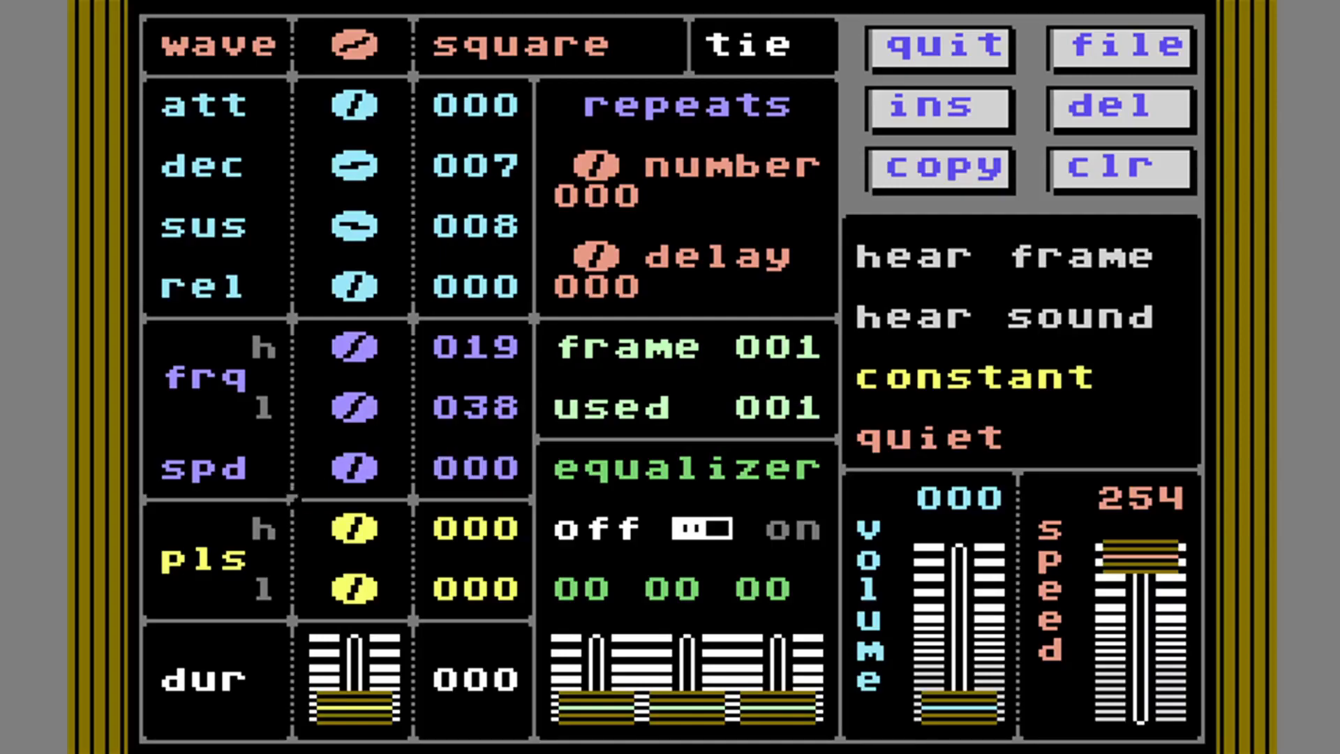
Set the high value of the frame's pulse (pls h) to 15 and its duration (dur) to 2.
{"action": "key", "text": "Return"}
{"action": "key", "text": "Right"}
{"action": "key", "text": "Right"}
{"action": "key", "text": "Right"}
{"action": "key", "text": "Right"}
{"action": "key", "text": "Right"}
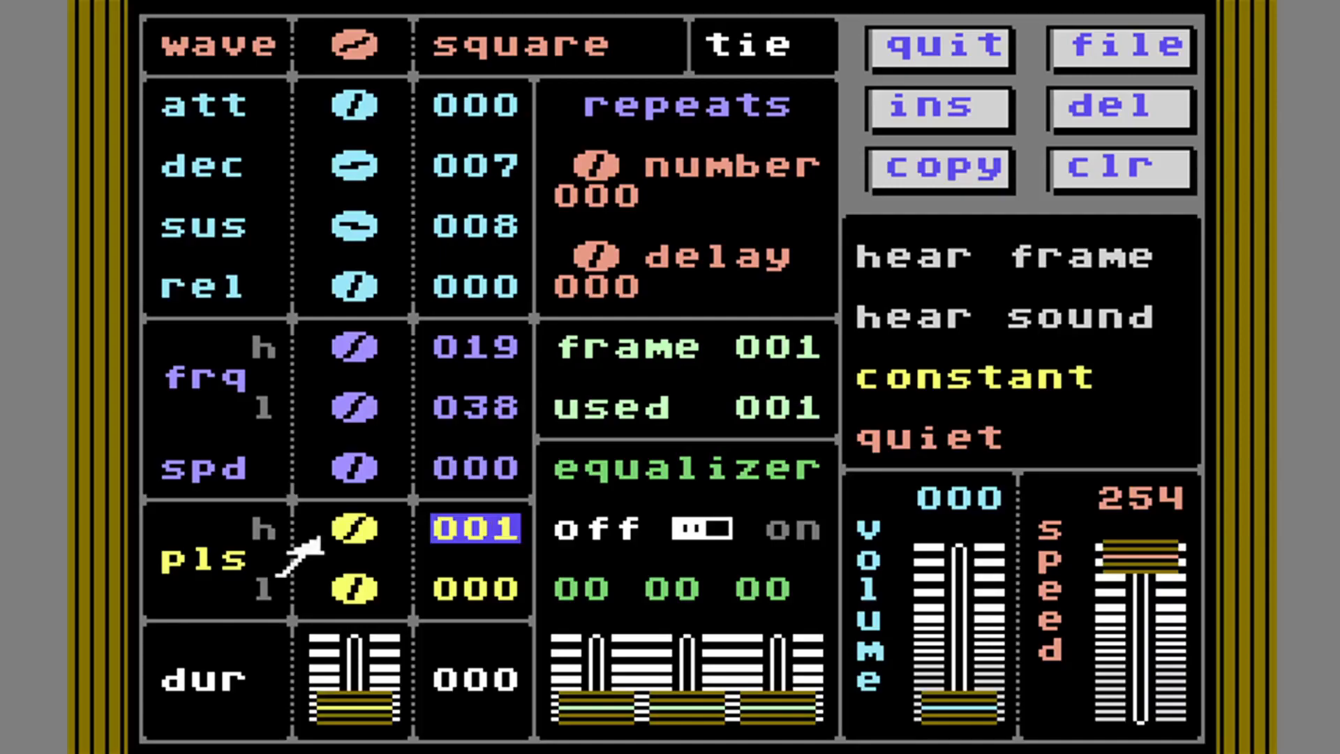
{"action": "key", "text": "Right"}
{"action": "key", "text": "Right"}
{"action": "key", "text": "Right"}
{"action": "key", "text": "Right"}
{"action": "key", "text": "Right"}
{"action": "key", "text": "Right"}
{"action": "key", "text": "Right"}
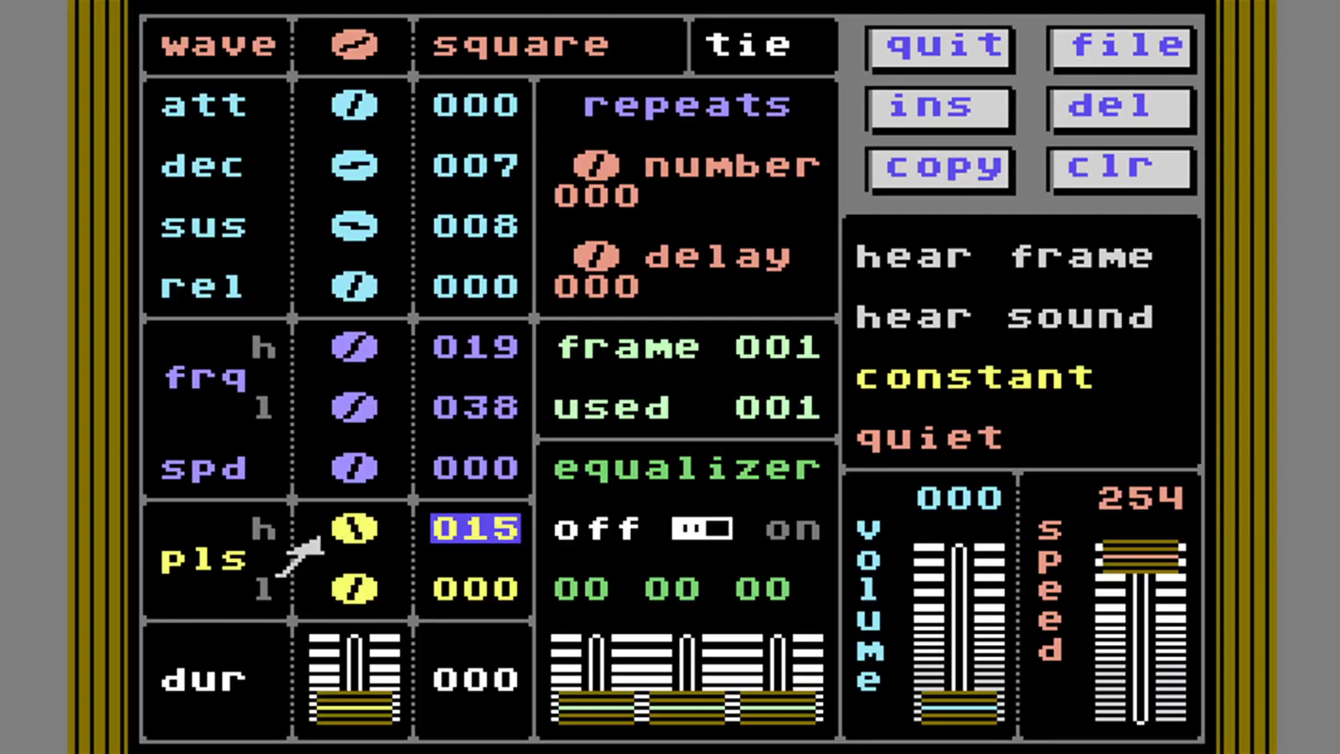
{"action": "key", "text": "Right"}
{"action": "key", "text": "Right"}
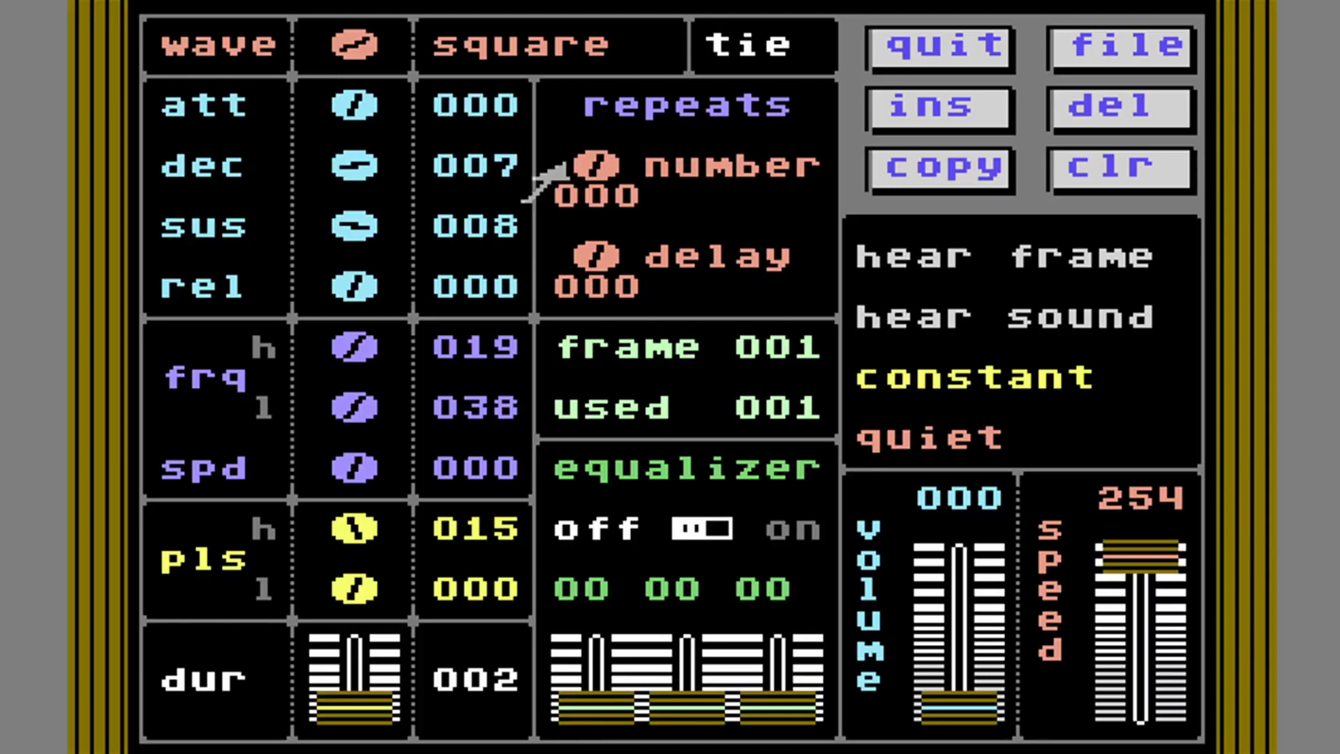
Raise the sound's volume to 15.
{"action": "left_click", "coordinate": [1067, 44]}
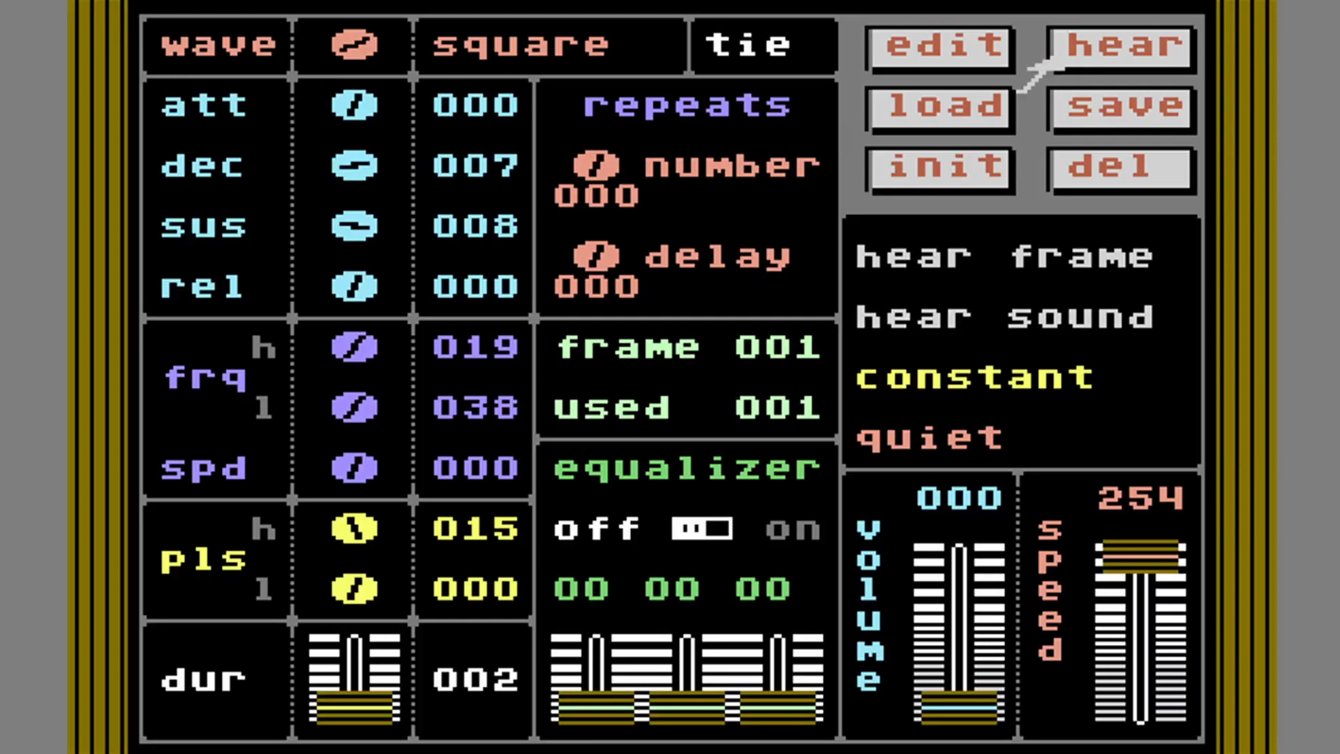
{"action": "left_click", "coordinate": [1066, 165]}
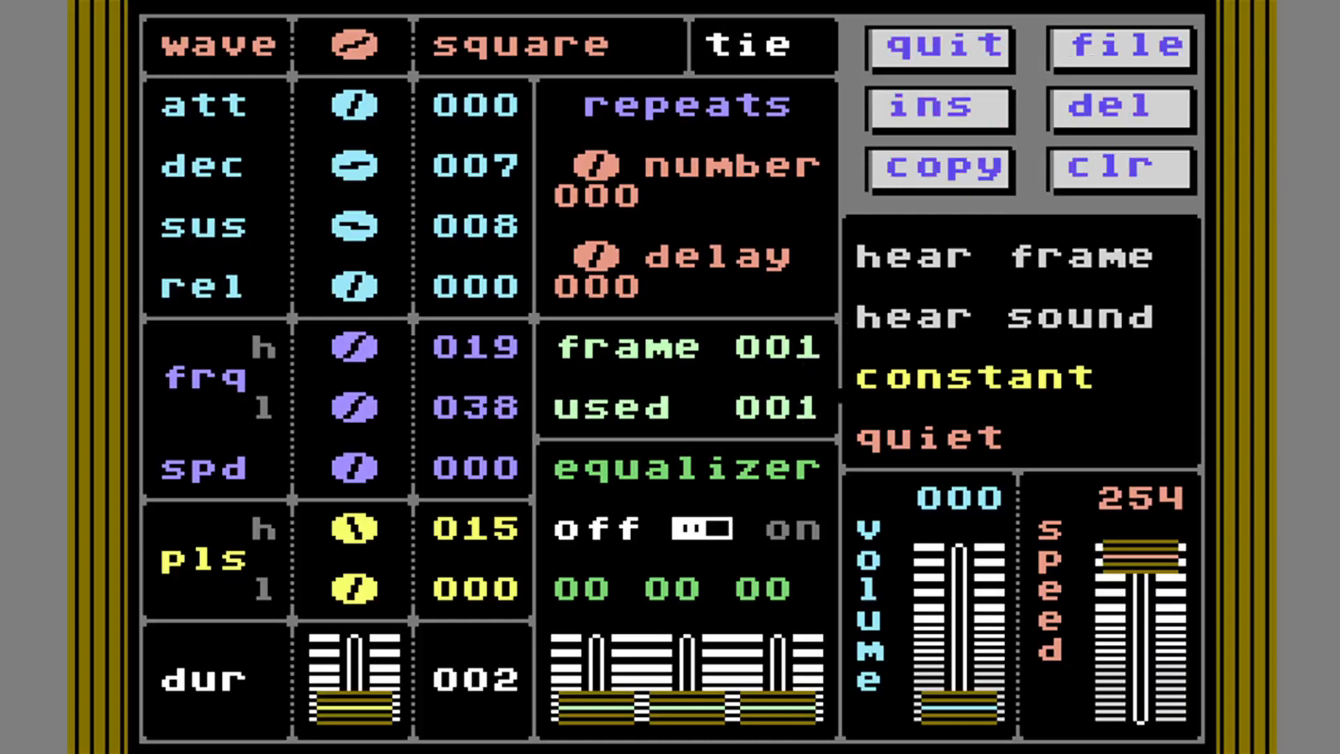
{"action": "key", "text": "Up"}
{"action": "key", "text": "Up"}
{"action": "key", "text": "Up"}
{"action": "key", "text": "Up"}
{"action": "key", "text": "Up"}
{"action": "key", "text": "Up"}
{"action": "key", "text": "Up"}
{"action": "key", "text": "Up"}
{"action": "key", "text": "Up"}
{"action": "key", "text": "Up"}
{"action": "key", "text": "Up"}
{"action": "key", "text": "Up"}
{"action": "key", "text": "Up"}
{"action": "key", "text": "Up"}
{"action": "key", "text": "Up"}
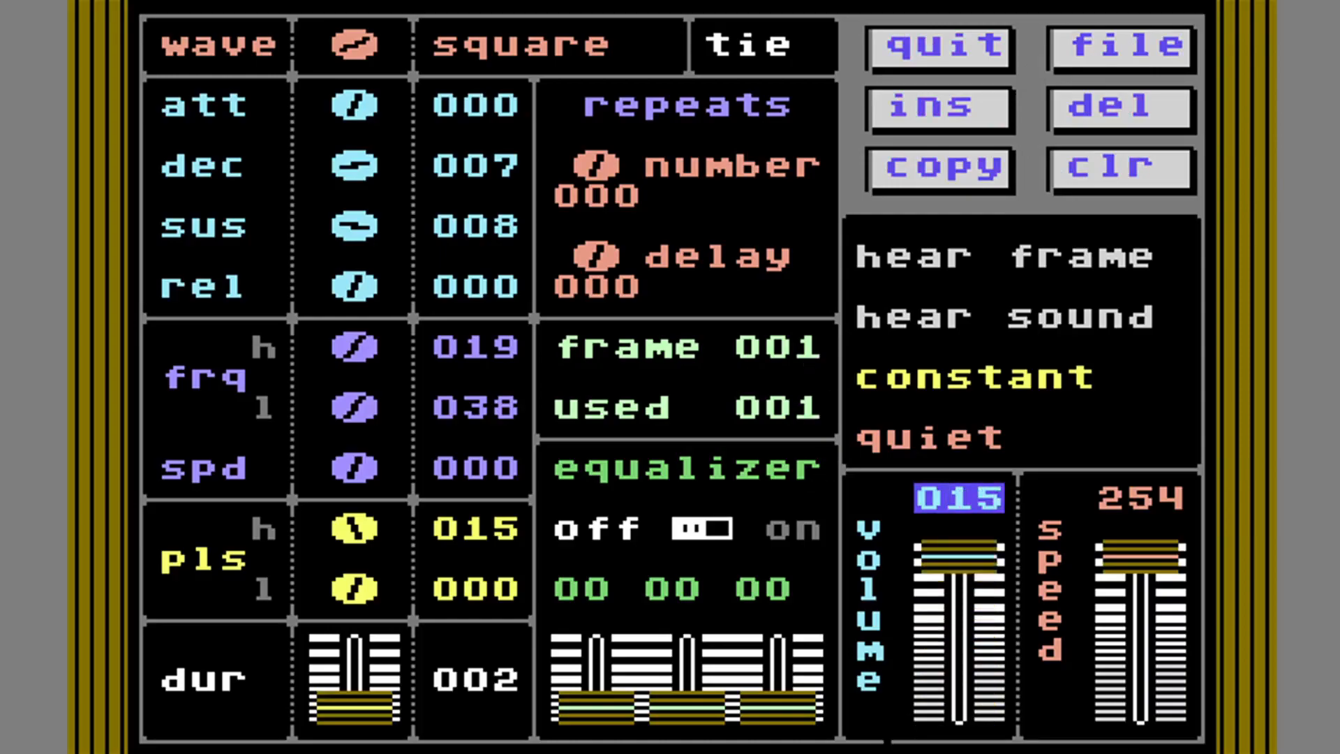
{"action": "left_click", "coordinate": [909, 726]}
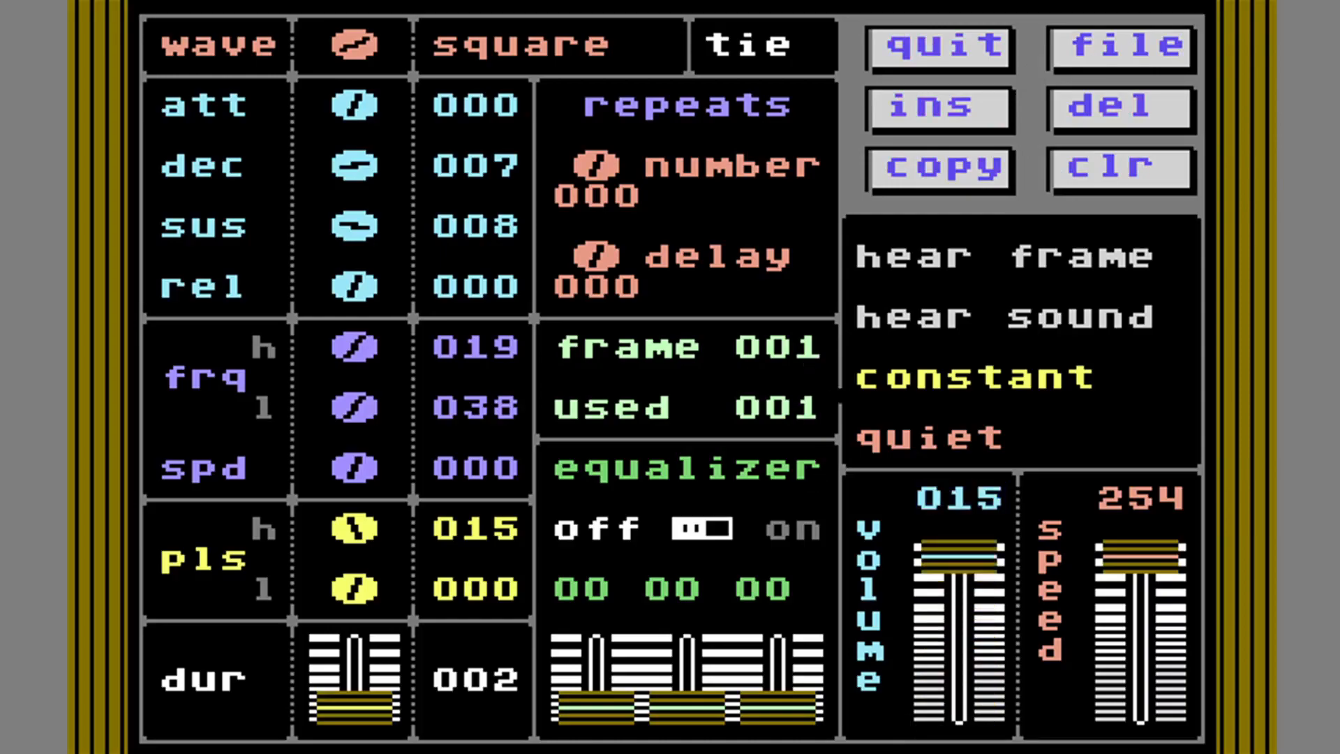
Advance to frame 002 of the sound.
{"action": "left_click", "coordinate": [1062, 56]}
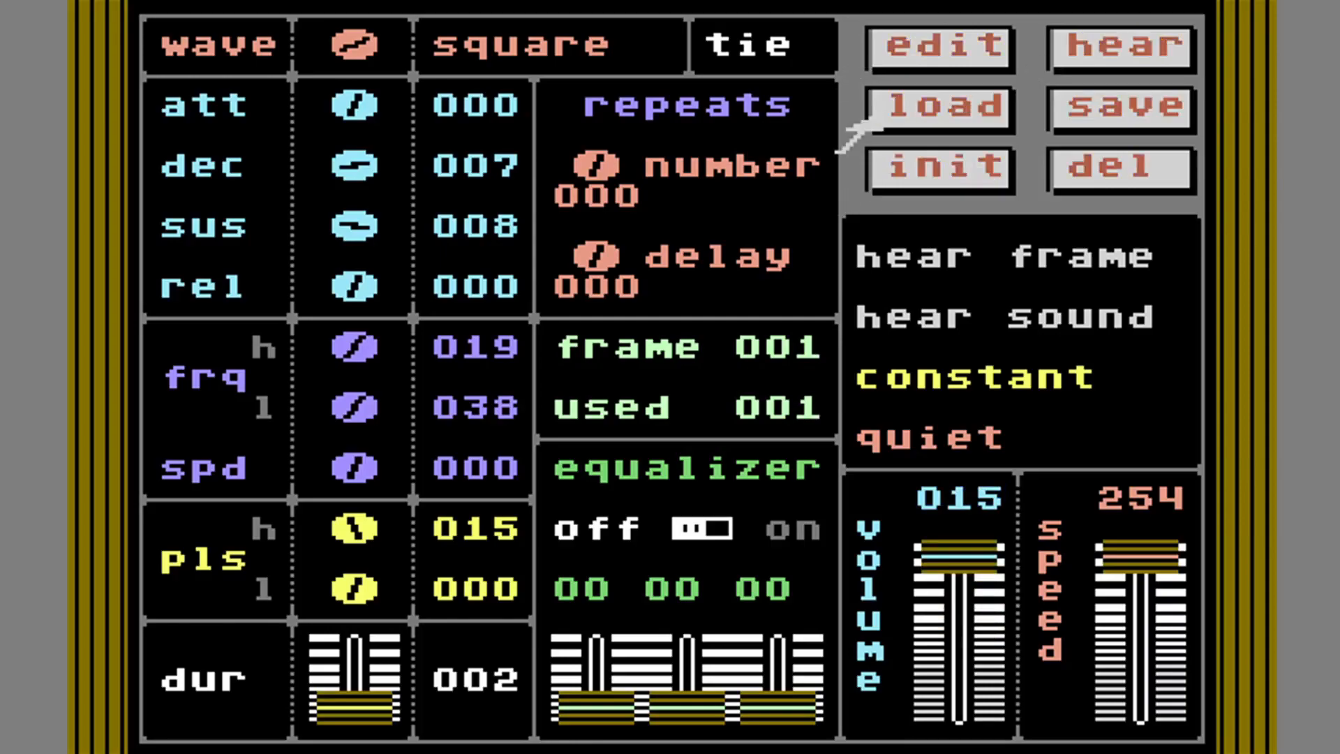
{"action": "left_click", "coordinate": [1061, 56]}
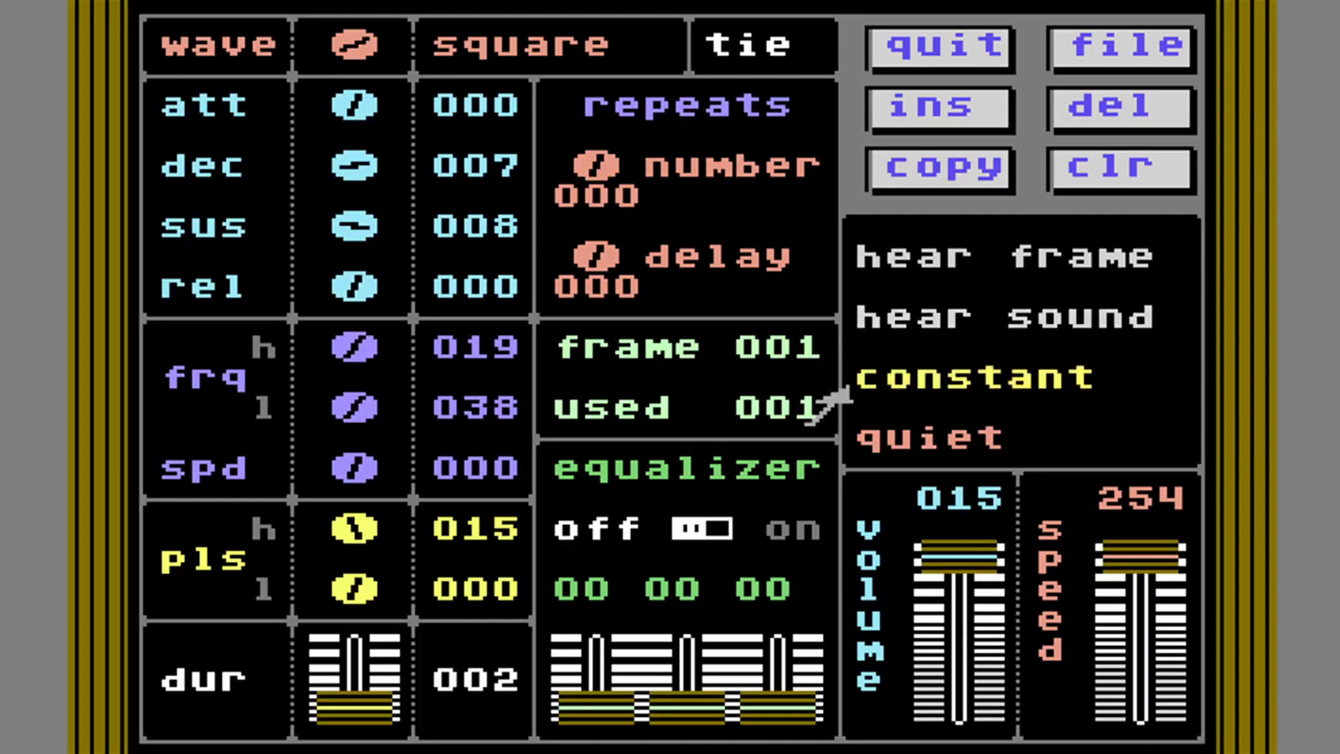
{"action": "left_click", "coordinate": [728, 361]}
{"action": "left_click", "coordinate": [728, 360]}
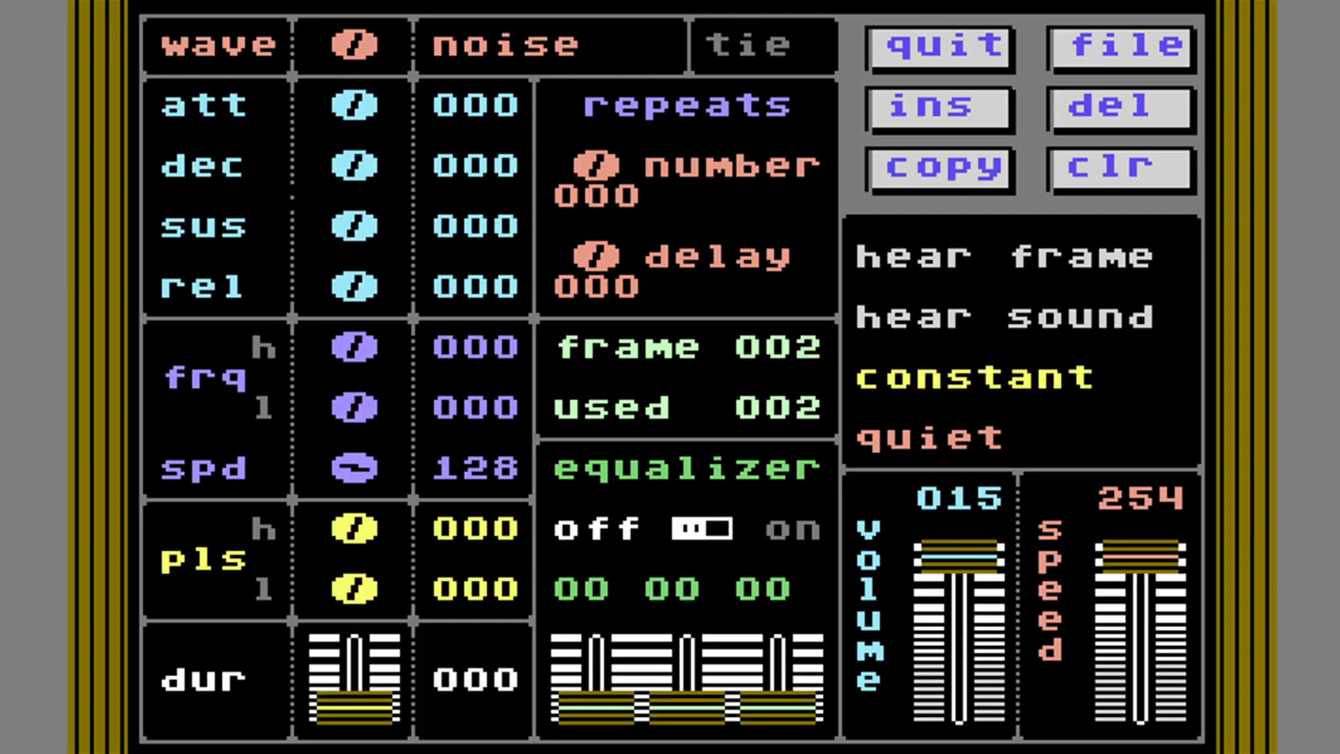
Set the decay (dec) of frame 002 to 7.
{"action": "left_click", "coordinate": [321, 177]}
{"action": "left_click", "coordinate": [322, 176]}
{"action": "left_click", "coordinate": [322, 176]}
{"action": "left_click", "coordinate": [321, 176]}
{"action": "left_click", "coordinate": [322, 176]}
{"action": "left_click", "coordinate": [322, 176]}
{"action": "left_click", "coordinate": [322, 175]}
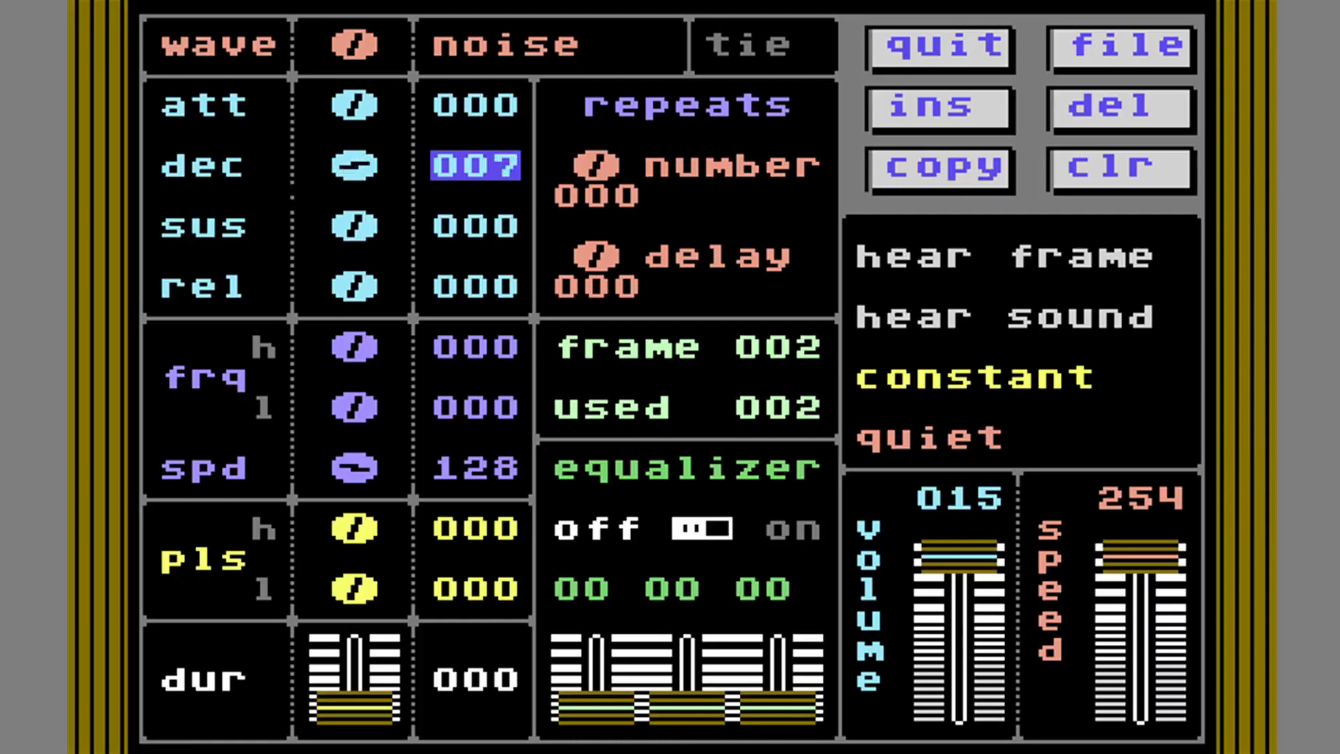
Set the sustain (sus) level of frame 002 to 8.
{"action": "left_click", "coordinate": [321, 238]}
{"action": "left_click", "coordinate": [321, 238]}
{"action": "left_click", "coordinate": [321, 238]}
{"action": "left_click", "coordinate": [321, 237]}
{"action": "left_click", "coordinate": [322, 237]}
{"action": "left_click", "coordinate": [322, 238]}
{"action": "left_click", "coordinate": [322, 238]}
{"action": "left_click", "coordinate": [321, 238]}
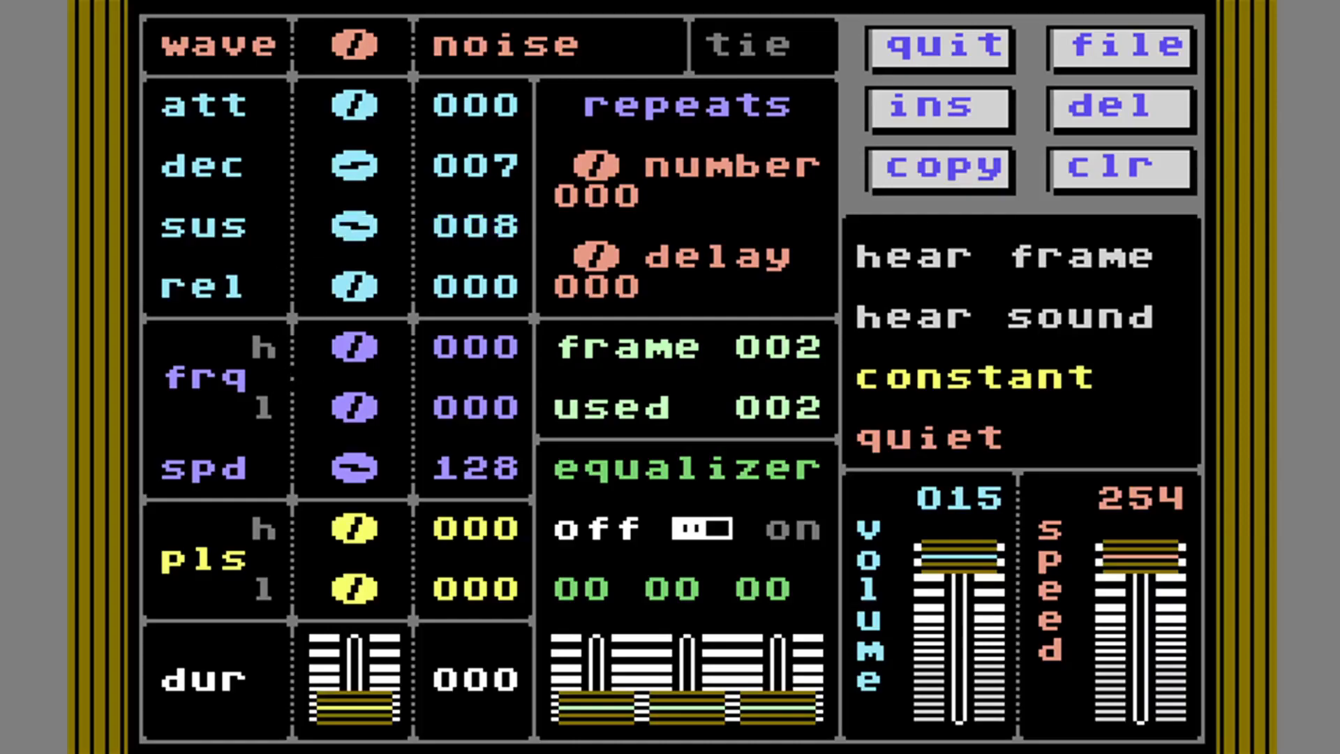
Set the high value of frame 002's frequency (frq h) to 27.
{"action": "left_click", "coordinate": [322, 357]}
{"action": "left_click", "coordinate": [321, 357]}
{"action": "left_click", "coordinate": [321, 357]}
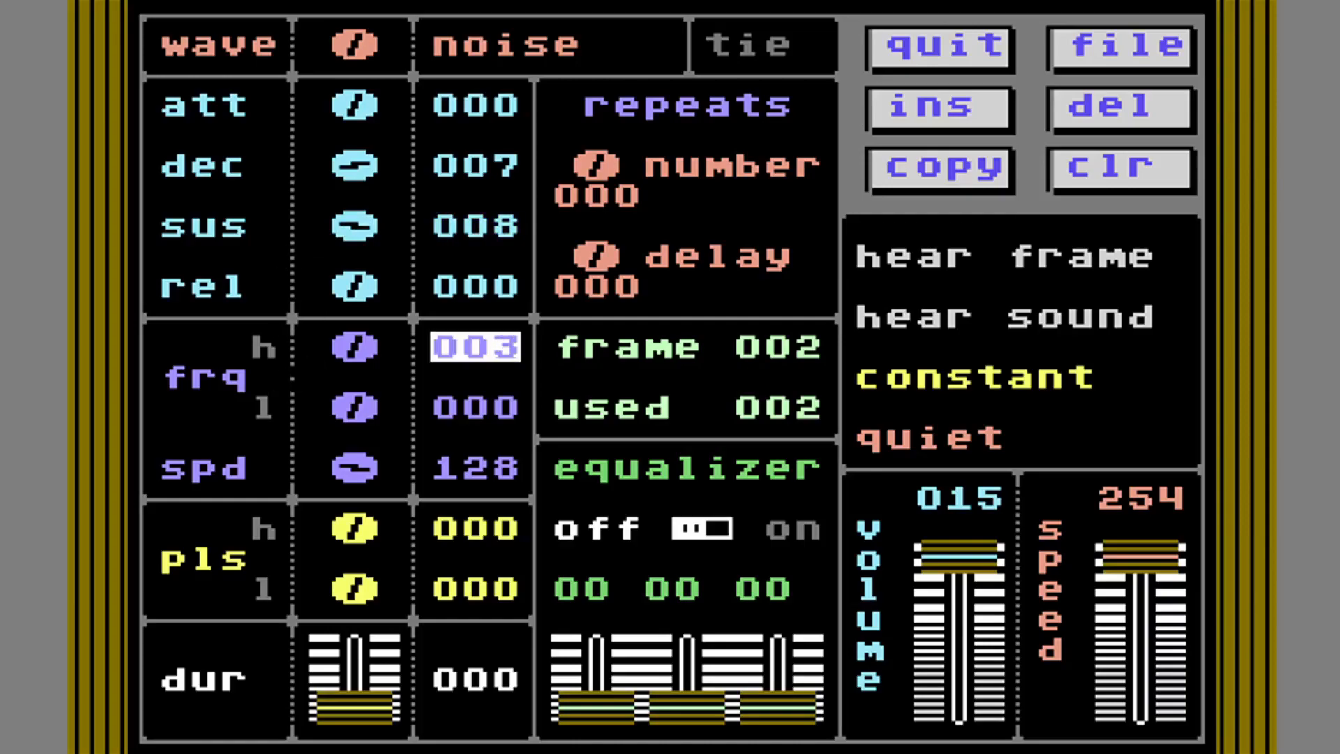
{"action": "left_click", "coordinate": [323, 357]}
{"action": "left_click", "coordinate": [324, 357]}
{"action": "left_click", "coordinate": [324, 356]}
{"action": "left_click", "coordinate": [324, 357]}
{"action": "left_click", "coordinate": [324, 356]}
{"action": "left_click", "coordinate": [322, 358]}
{"action": "left_click", "coordinate": [322, 358]}
{"action": "left_click", "coordinate": [321, 356]}
{"action": "left_click", "coordinate": [321, 357]}
{"action": "left_click", "coordinate": [321, 358]}
{"action": "left_click", "coordinate": [322, 357]}
{"action": "left_click", "coordinate": [322, 357]}
{"action": "right_click", "coordinate": [322, 357]}
{"action": "right_click", "coordinate": [322, 357]}
Set the frequency speed (spd) of frame 002 to 2.
{"action": "left_click_drag", "start_coordinate": [320, 479], "coordinate": [320, 480]}
{"action": "right_click", "coordinate": [321, 480]}
{"action": "right_click", "coordinate": [320, 479]}
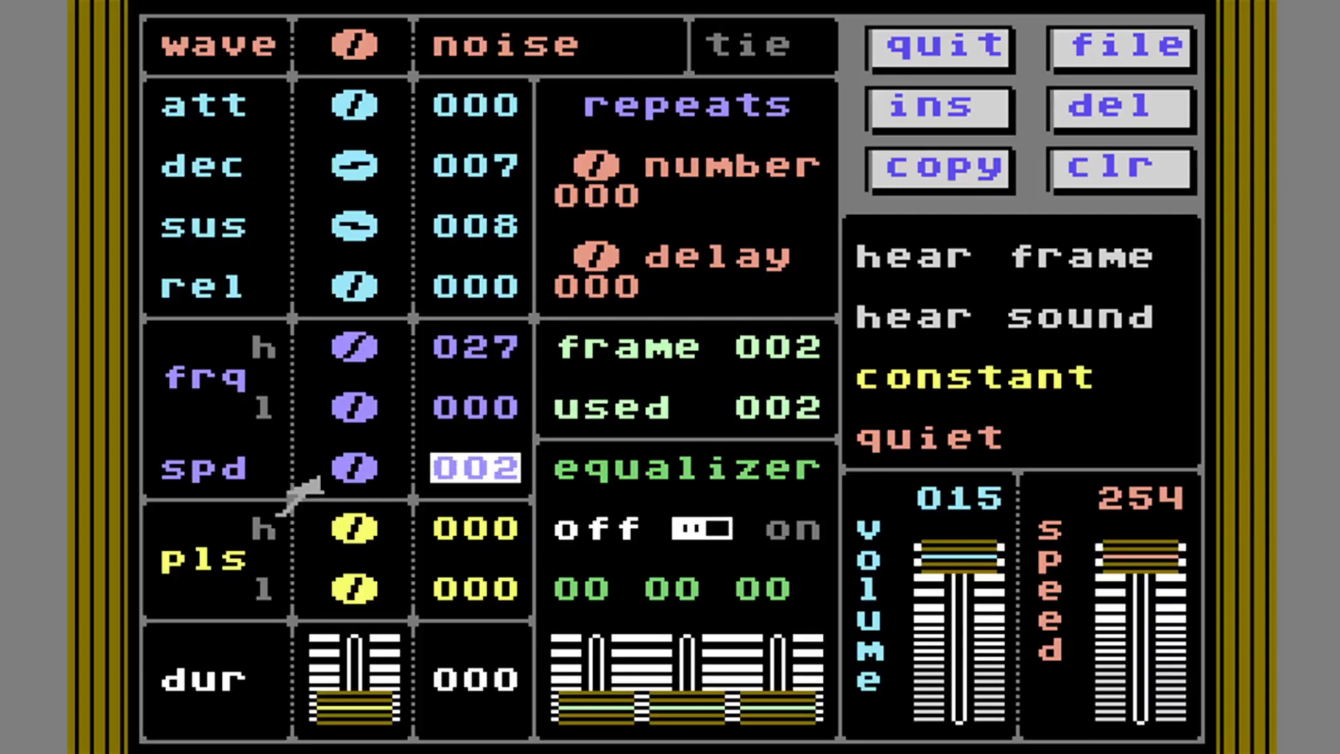
Set frame 002's high pulse value (pls h) to 15 and its duration (dur) to 2.
{"action": "left_click", "coordinate": [319, 542]}
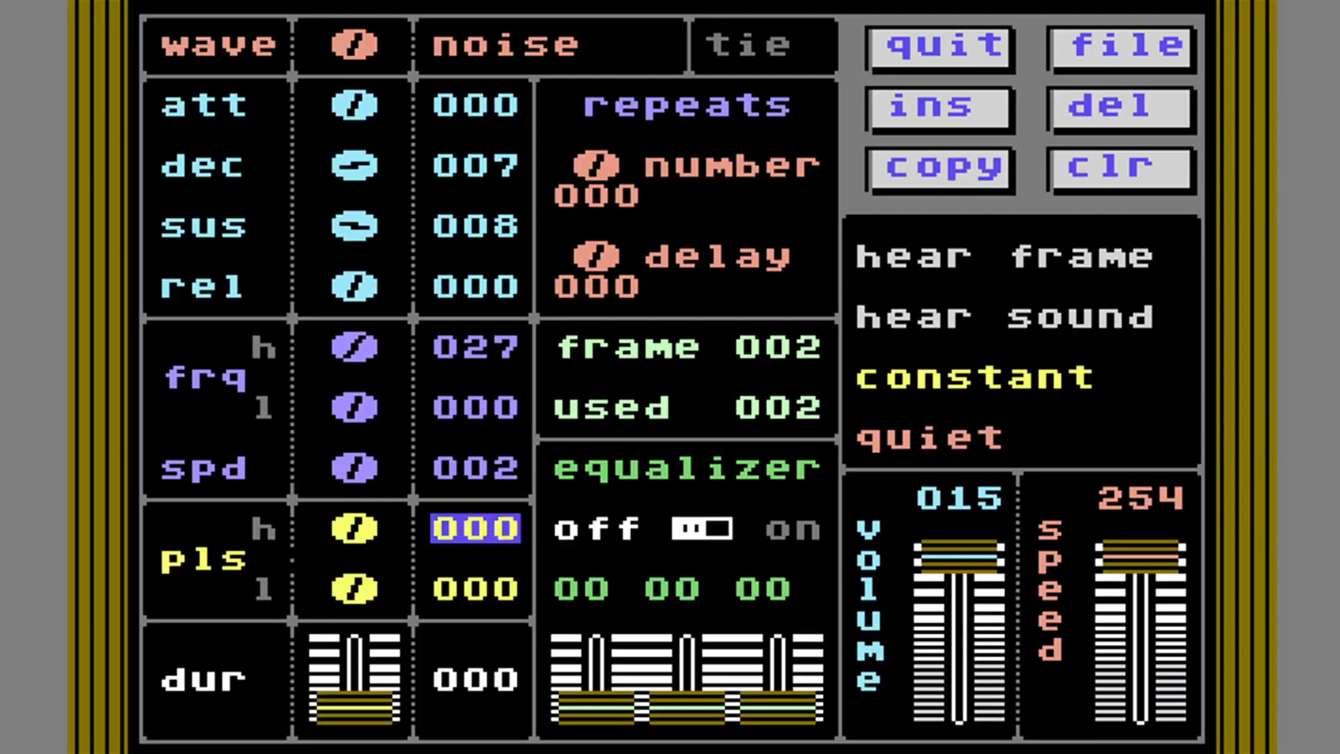
{"action": "left_click", "coordinate": [321, 540]}
{"action": "left_click", "coordinate": [321, 539]}
{"action": "left_click", "coordinate": [321, 540]}
{"action": "left_click", "coordinate": [322, 539]}
{"action": "left_click", "coordinate": [321, 539]}
{"action": "left_click", "coordinate": [321, 539]}
{"action": "left_click", "coordinate": [321, 539]}
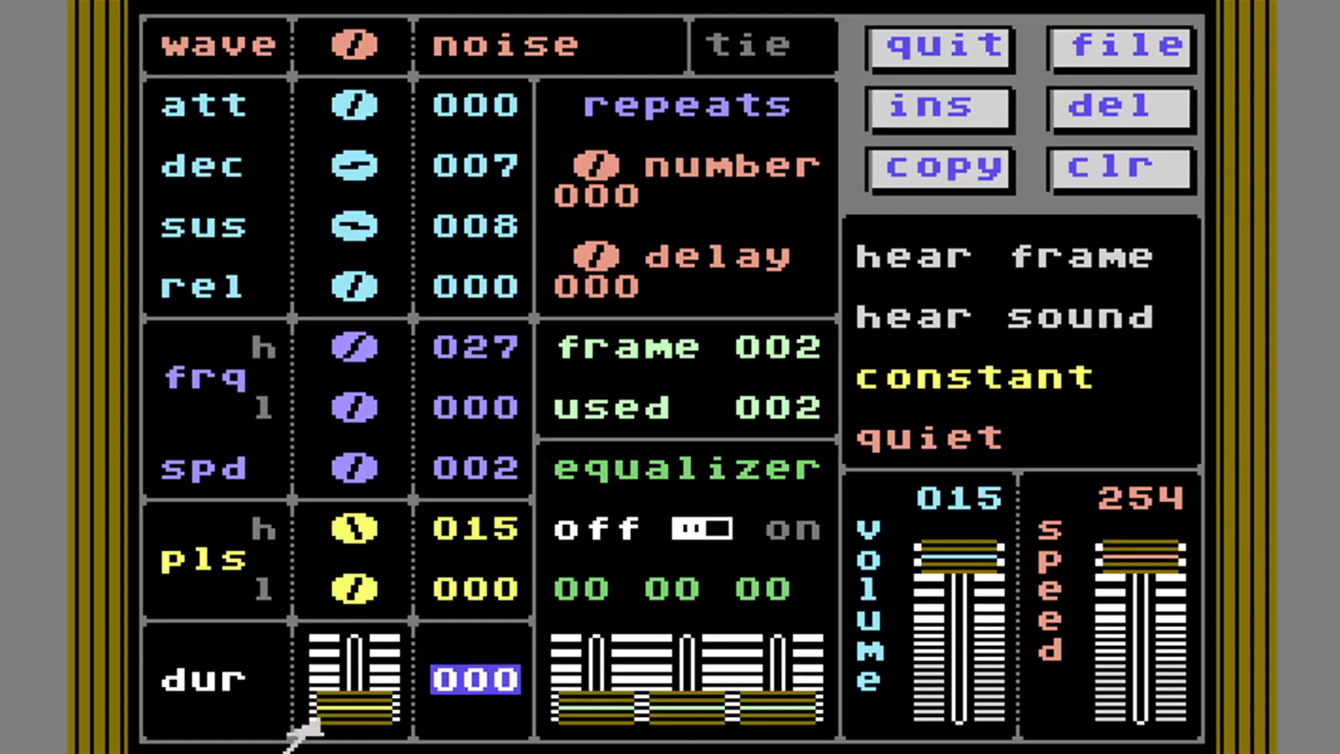
{"action": "left_click", "coordinate": [319, 722]}
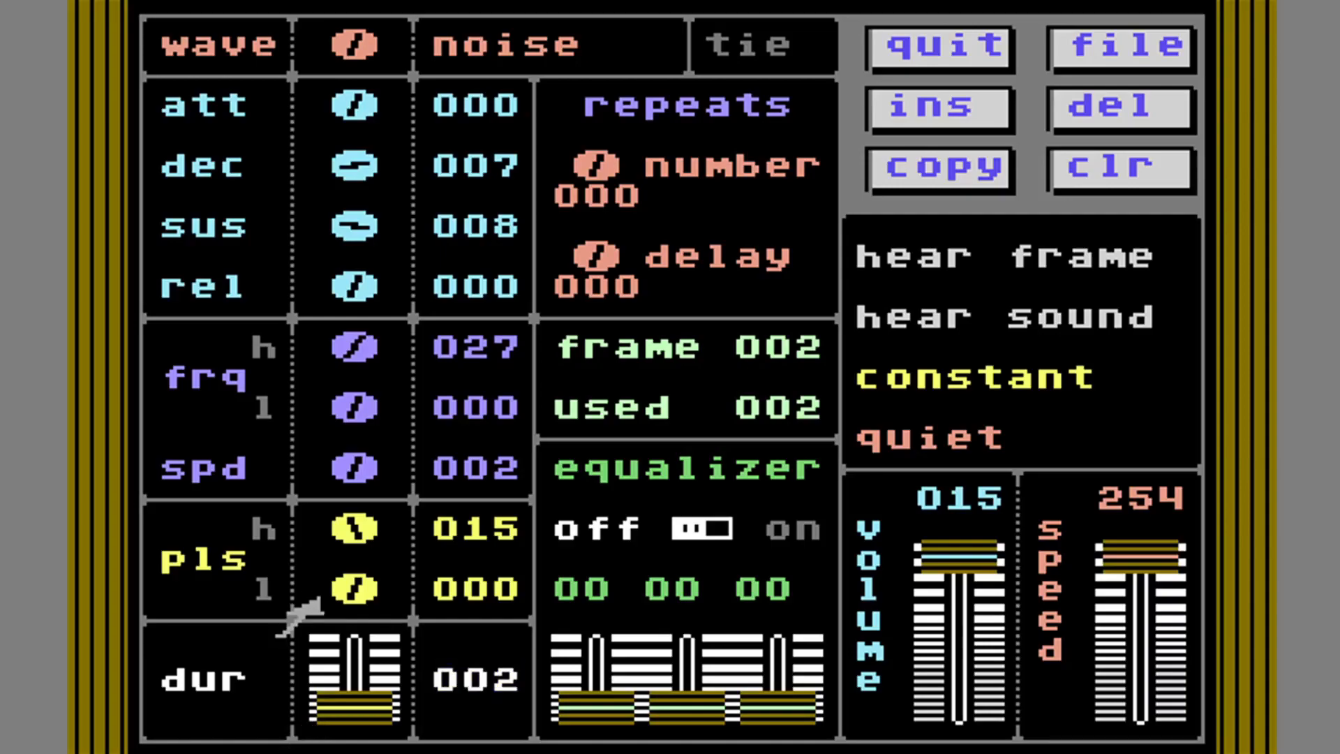
Change the waveform of frame 002 to square and play the whole sound.
{"action": "left_click", "coordinate": [317, 58]}
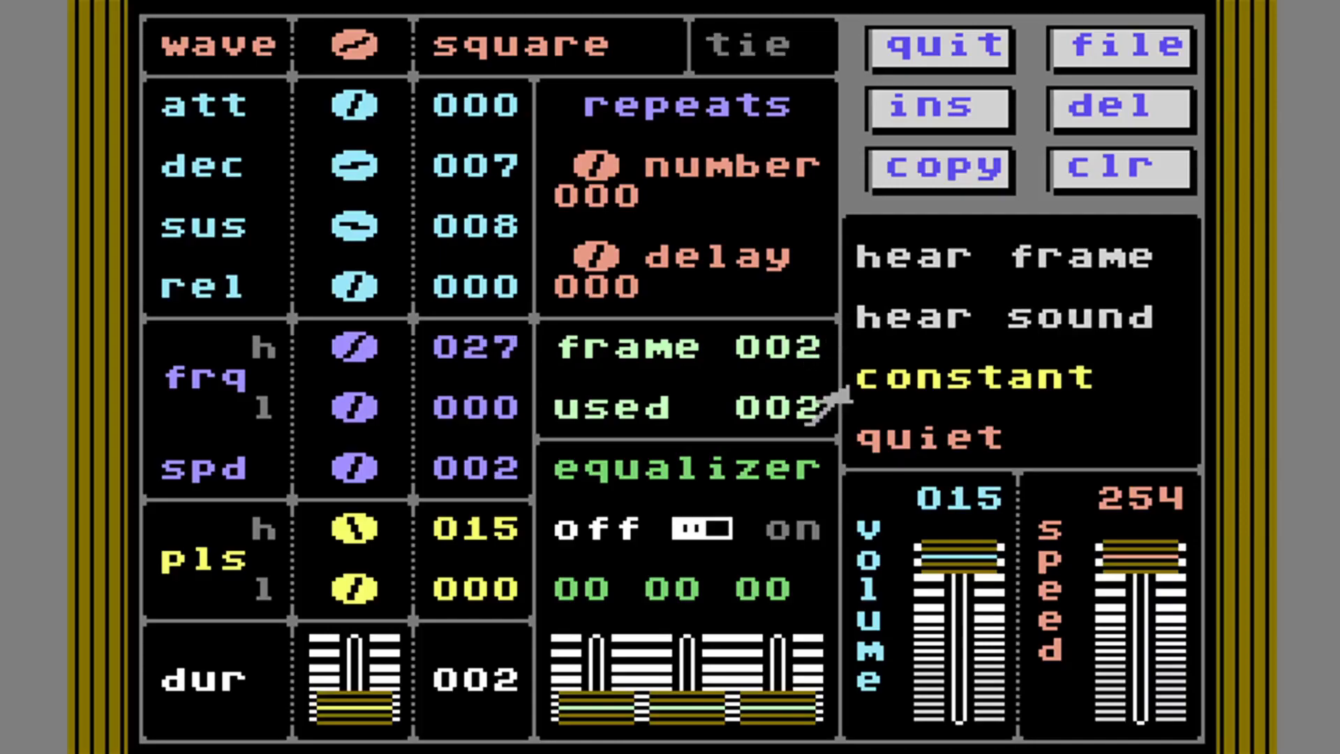
{"action": "left_click", "coordinate": [851, 326]}
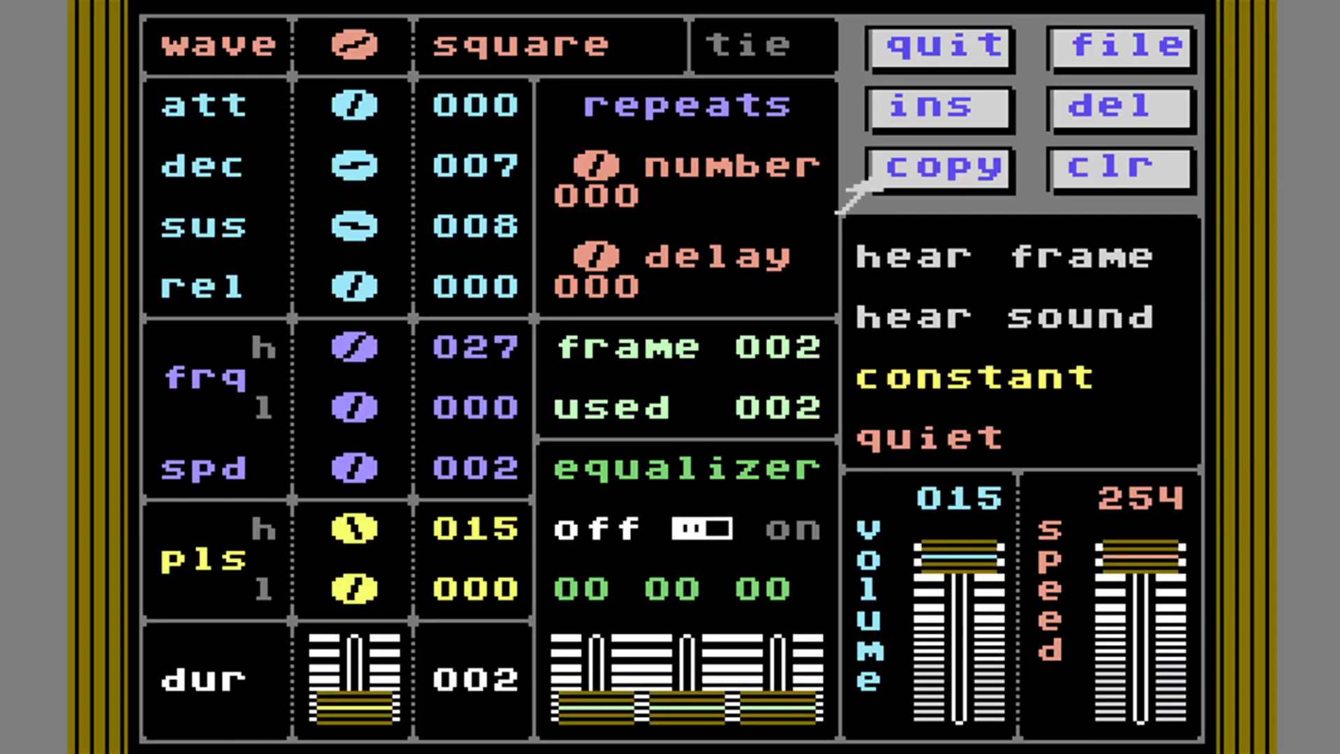
Copy frame 002 to frame 003 and confirm the copy.
{"action": "left_click", "coordinate": [876, 181]}
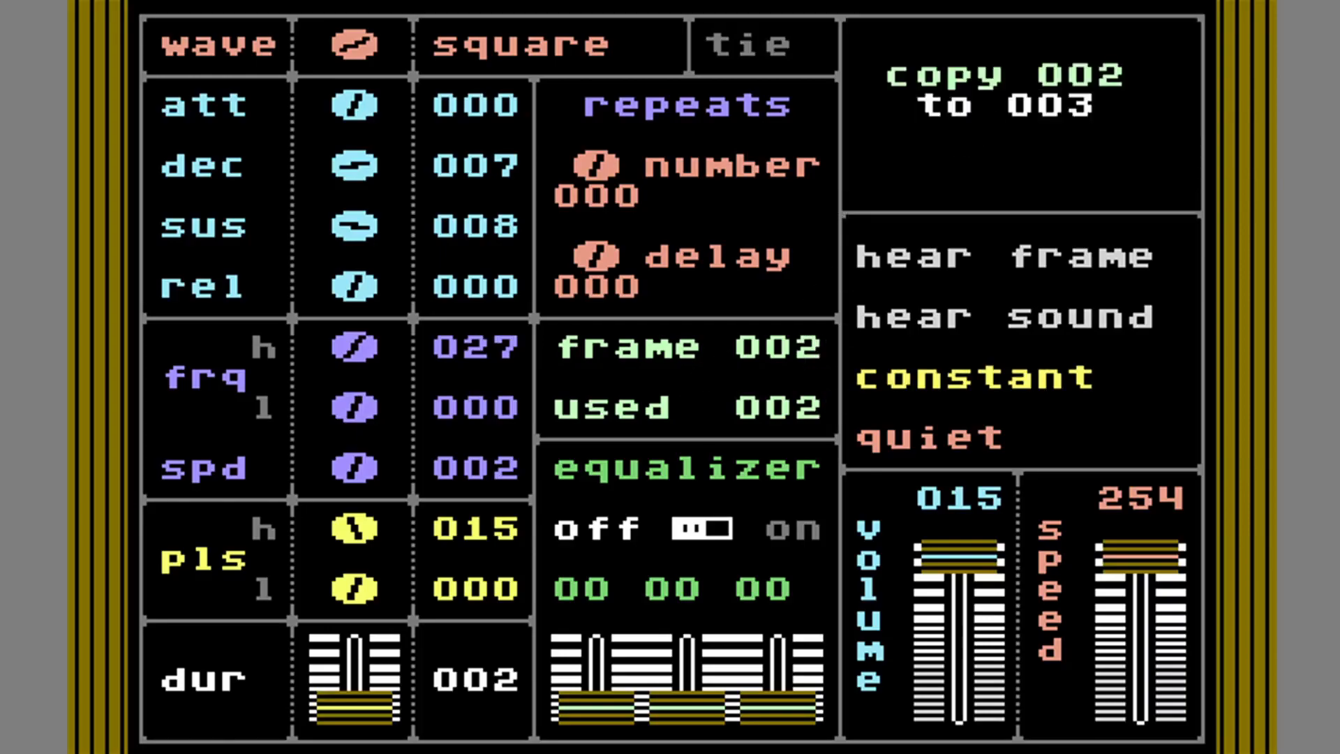
{"action": "left_click", "coordinate": [1003, 116]}
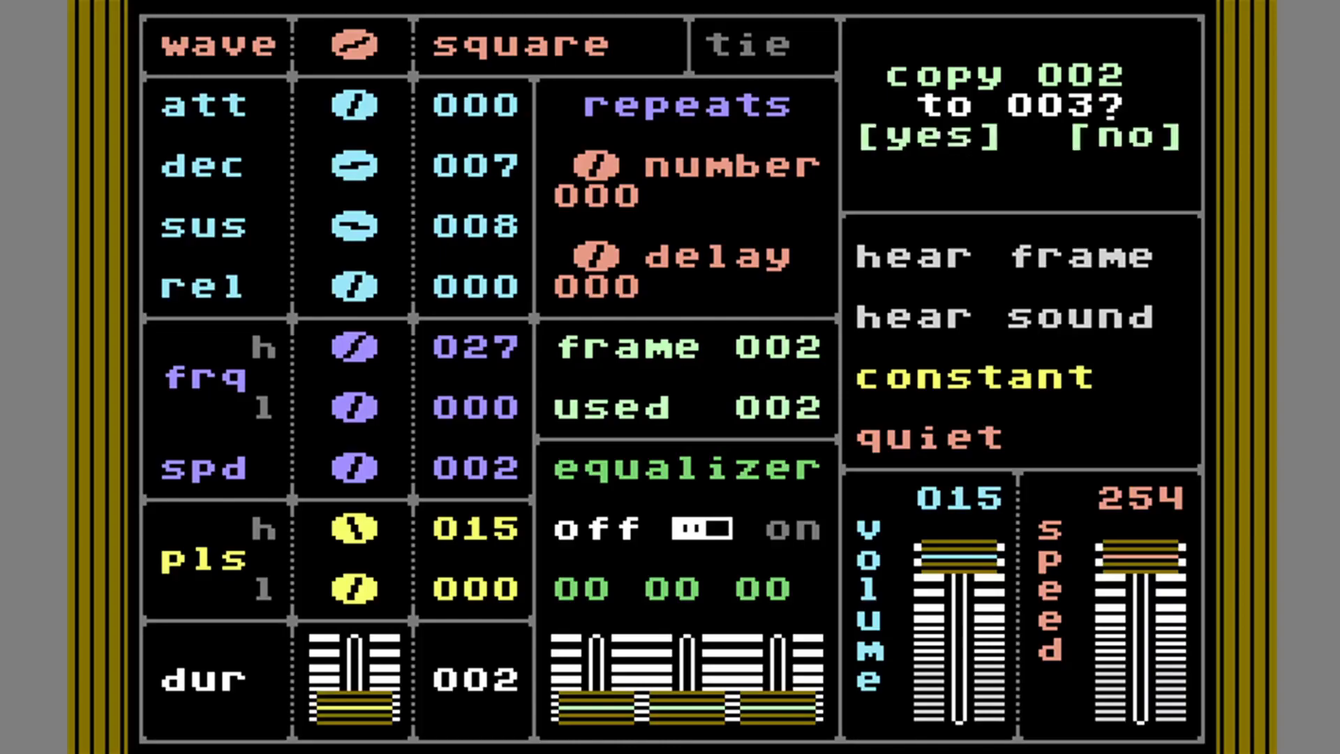
{"action": "left_click", "coordinate": [884, 144]}
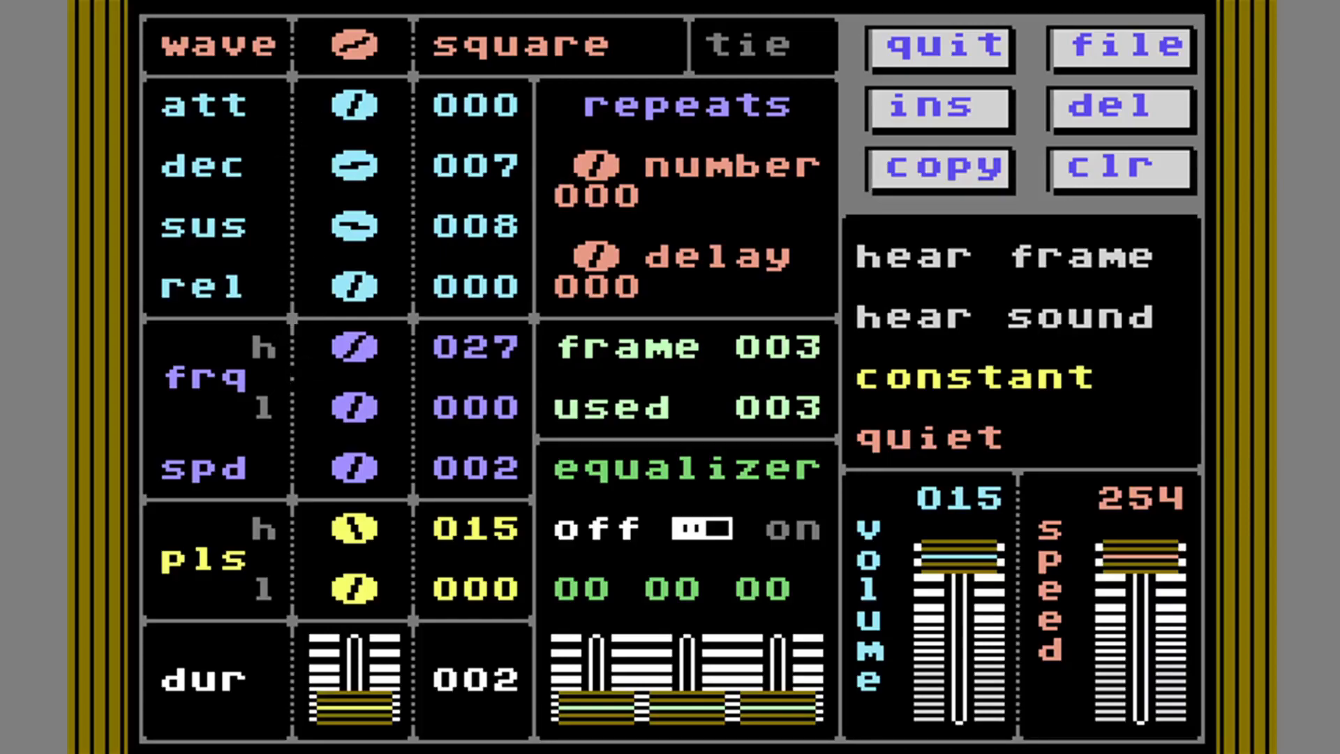
Set the high frequency value (frq h) of frame 003 to 33.
{"action": "left_click", "coordinate": [322, 358]}
{"action": "key", "text": "Up"}
{"action": "key", "text": "Up"}
{"action": "key", "text": "Up"}
{"action": "key", "text": "Up"}
{"action": "key", "text": "Up"}
{"action": "key", "text": "Up"}
Set the low frequency value (frq l) of frame 003 to 117.
{"action": "left_click", "coordinate": [319, 419]}
{"action": "key", "text": "Up"}
{"action": "key", "text": "Up"}
{"action": "key", "text": "Up"}
{"action": "key", "text": "Up"}
{"action": "key", "text": "Up"}
{"action": "key", "text": "Up"}
{"action": "key", "text": "Up"}
{"action": "key", "text": "Up"}
{"action": "key", "text": "Up"}
{"action": "key", "text": "Up"}
{"action": "key", "text": "Up"}
{"action": "key", "text": "Up"}
{"action": "key", "text": "Up"}
{"action": "key", "text": "Up"}
{"action": "key", "text": "Up"}
{"action": "key", "text": "Up"}
{"action": "key", "text": "Up"}
{"action": "key", "text": "Up"}
{"action": "key", "text": "Up"}
{"action": "key", "text": "Up"}
{"action": "key", "text": "Up"}
{"action": "key", "text": "Up"}
{"action": "key", "text": "Up"}
{"action": "key", "text": "Up"}
{"action": "key", "text": "Up"}
{"action": "key", "text": "Up"}
{"action": "key", "text": "Up"}
{"action": "key", "text": "Up"}
{"action": "key", "text": "Up"}
{"action": "key", "text": "Up"}
{"action": "key", "text": "Up"}
{"action": "key", "text": "Up"}
{"action": "key", "text": "Up"}
{"action": "key", "text": "Up"}
{"action": "key", "text": "Up"}
{"action": "key", "text": "Up"}
{"action": "key", "text": "Up"}
{"action": "key", "text": "Up"}
{"action": "key", "text": "Up"}
{"action": "key", "text": "Up"}
{"action": "key", "text": "Up"}
{"action": "key", "text": "Up"}
{"action": "key", "text": "Up"}
{"action": "key", "text": "Up"}
{"action": "key", "text": "Up"}
{"action": "key", "text": "Up"}
{"action": "key", "text": "Up"}
{"action": "key", "text": "Up"}
{"action": "key", "text": "Up"}
{"action": "key", "text": "Up"}
{"action": "key", "text": "Up"}
{"action": "key", "text": "Up"}
{"action": "key", "text": "Up"}
{"action": "key", "text": "Up"}
{"action": "key", "text": "Up"}
{"action": "key", "text": "Up"}
{"action": "key", "text": "Up"}
{"action": "key", "text": "Up"}
{"action": "key", "text": "Up"}
{"action": "key", "text": "Up"}
{"action": "key", "text": "Up"}
{"action": "key", "text": "Up"}
{"action": "key", "text": "Up"}
{"action": "key", "text": "Up"}
{"action": "key", "text": "Up"}
{"action": "key", "text": "Up"}
{"action": "key", "text": "Up"}
{"action": "key", "text": "Up"}
{"action": "key", "text": "Up"}
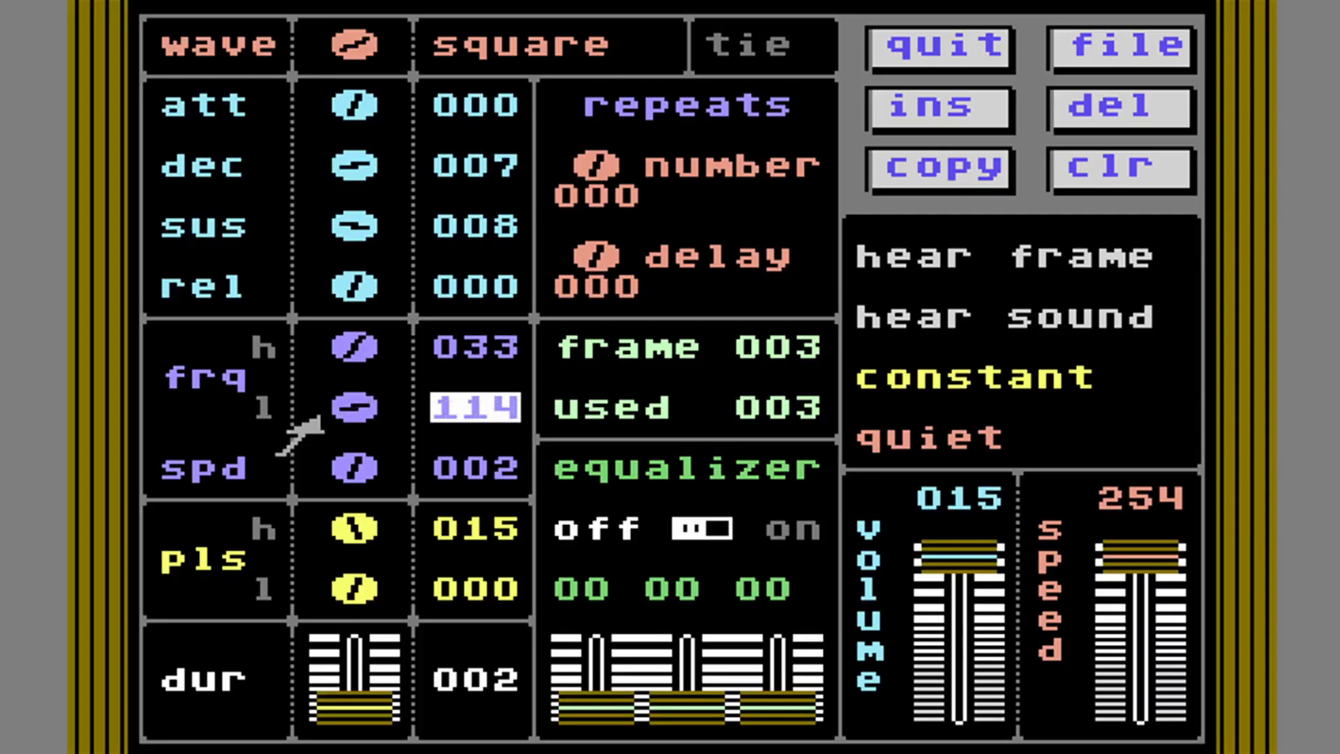
{"action": "key", "text": "Up"}
{"action": "key", "text": "Up"}
{"action": "key", "text": "Up"}
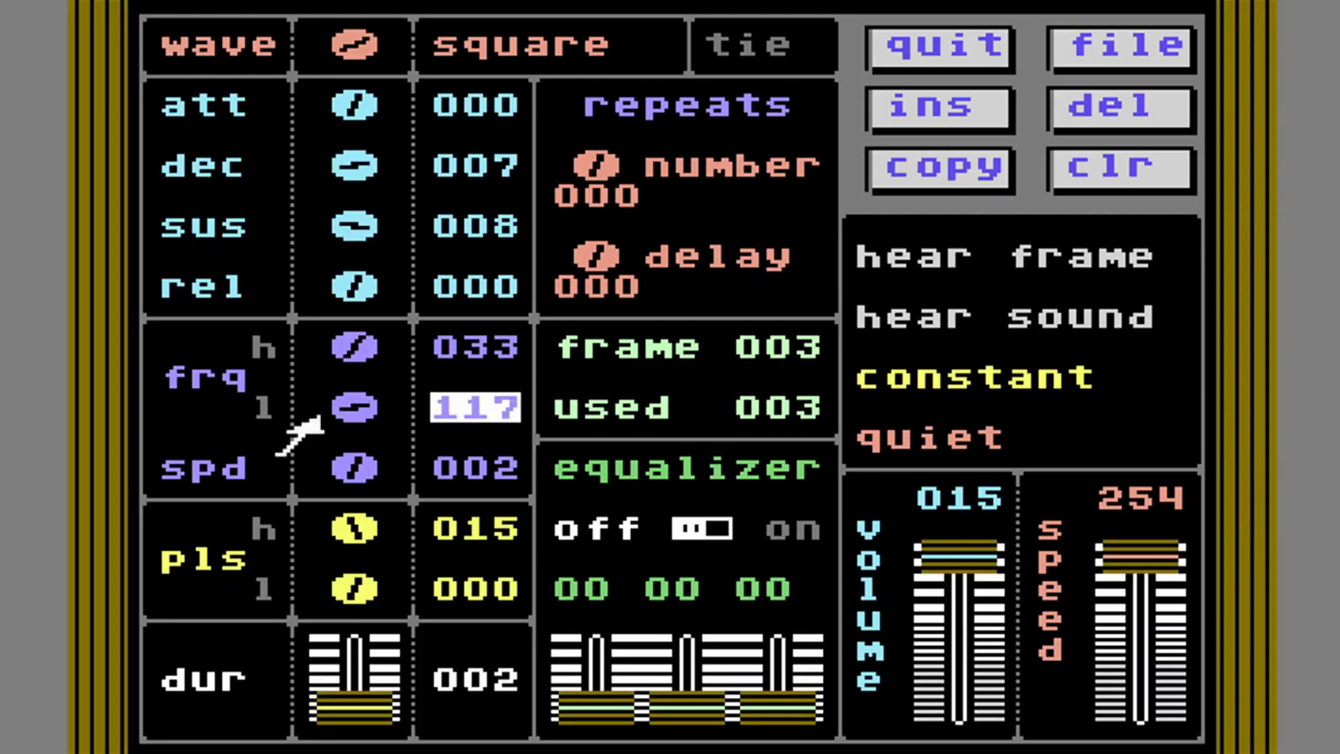
{"action": "left_click", "coordinate": [321, 419]}
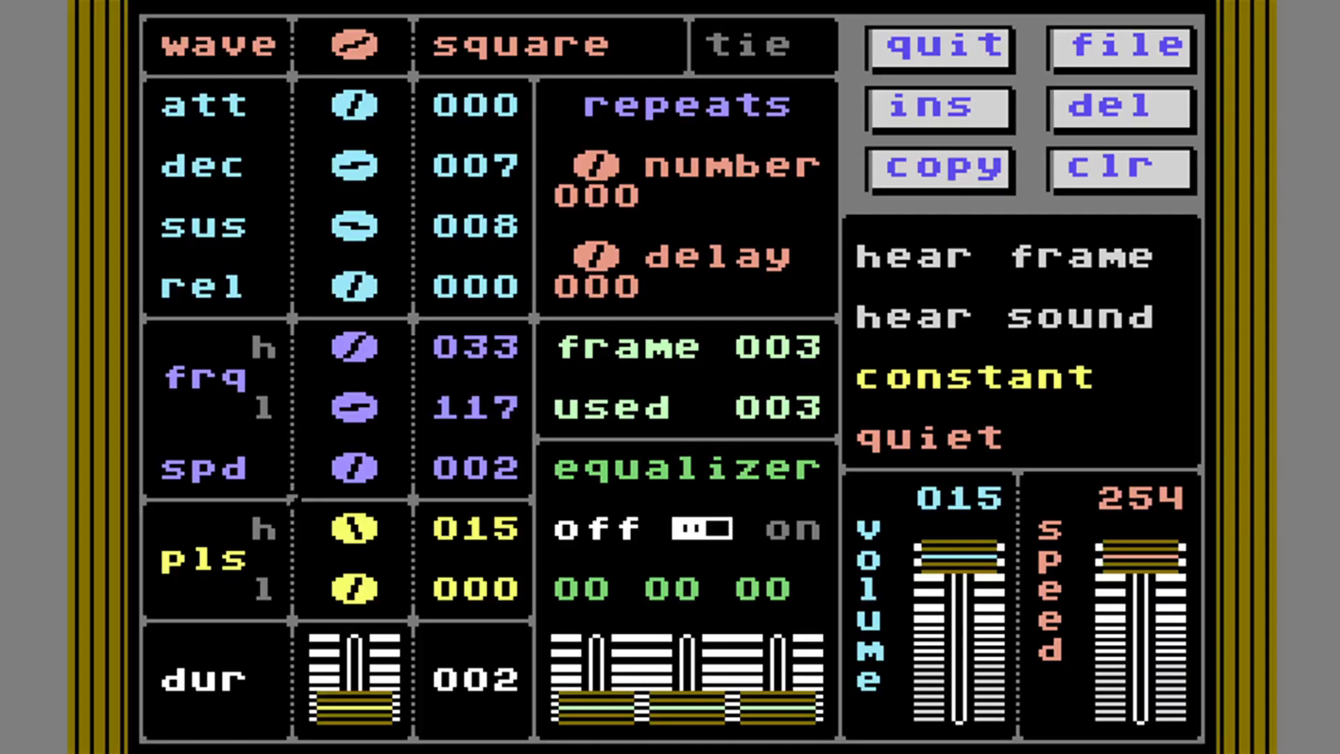
Set the frequency speed (spd) of frame 003 to 0.
{"action": "left_click", "coordinate": [322, 481]}
{"action": "key", "text": "Down"}
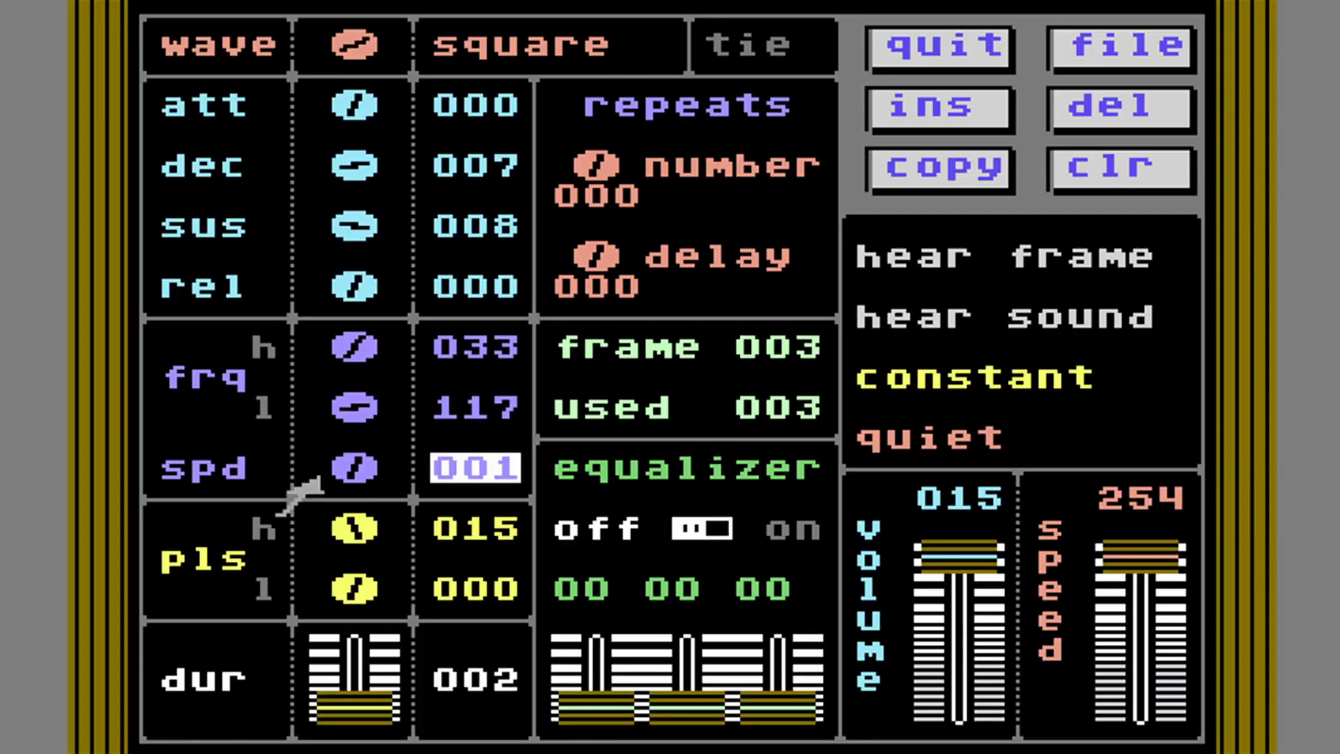
{"action": "key", "text": "Down"}
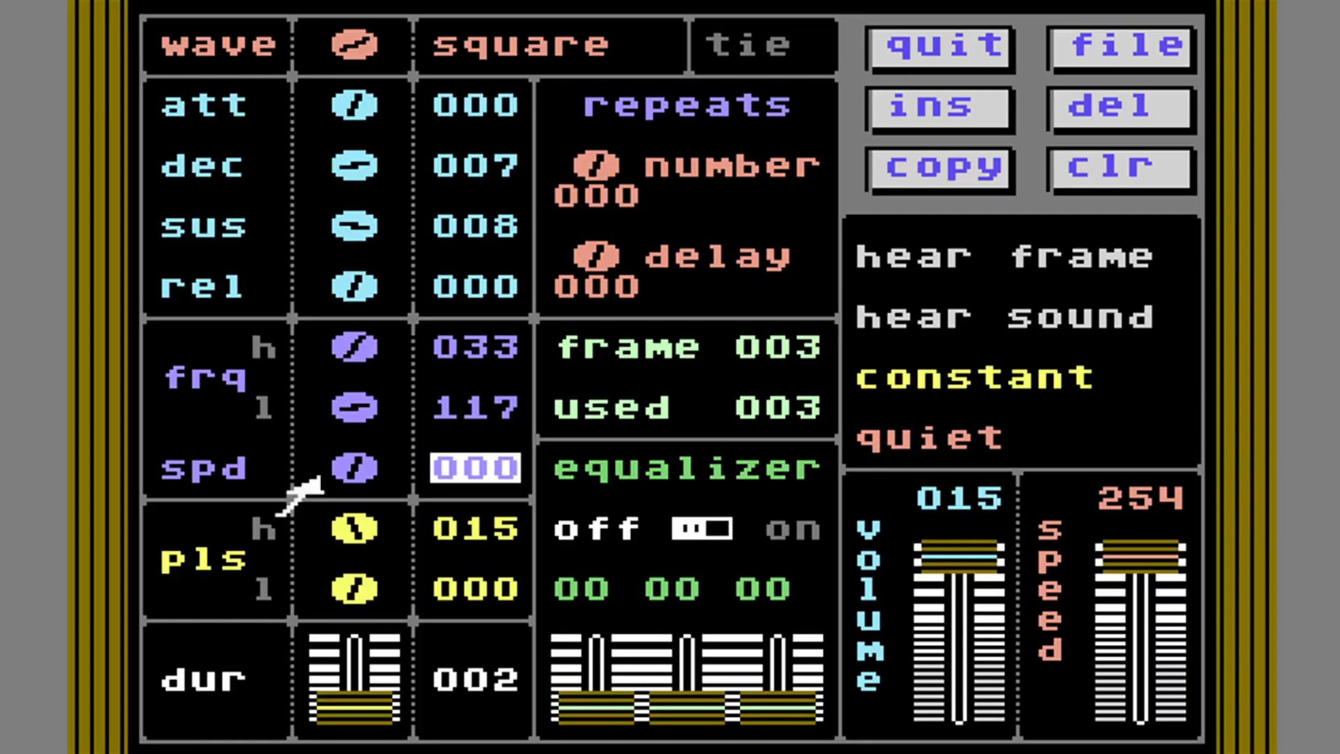
{"action": "left_click", "coordinate": [322, 480]}
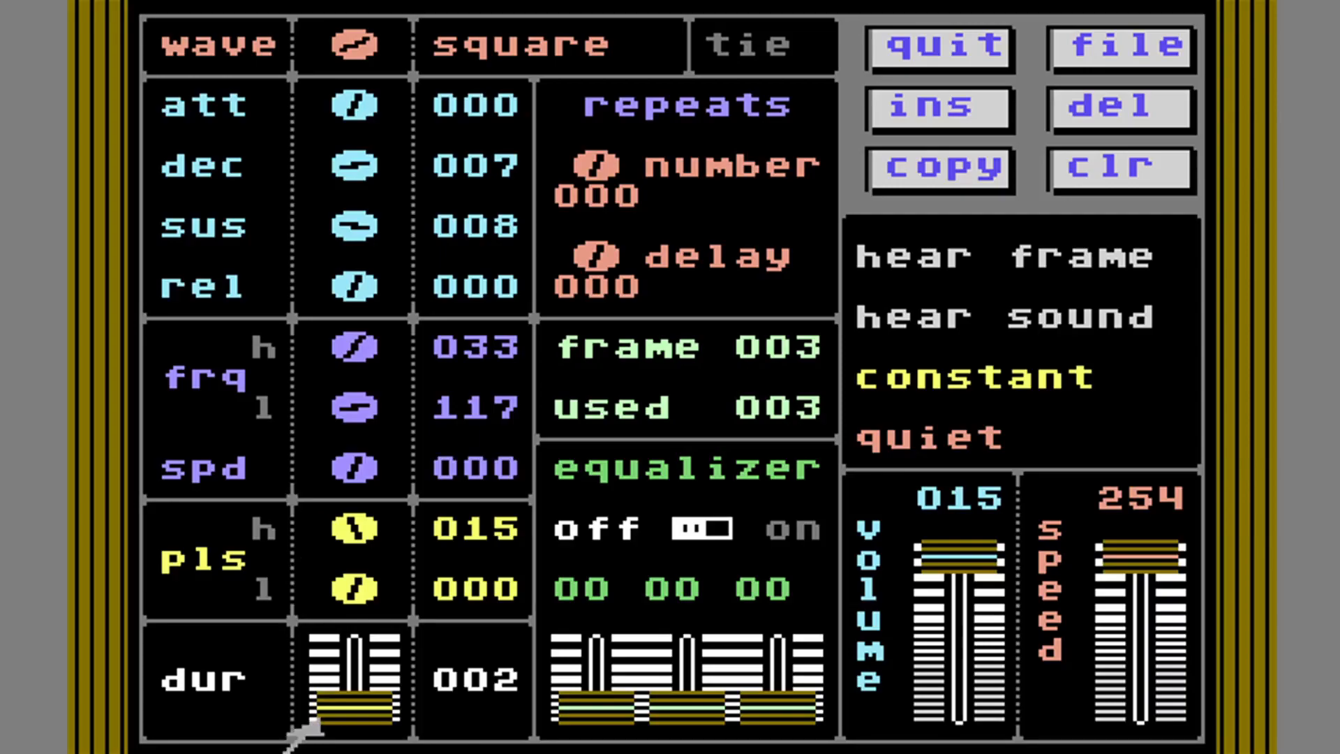
Set frame 003's duration (dur) to 3 and play the whole sound.
{"action": "left_click", "coordinate": [321, 724]}
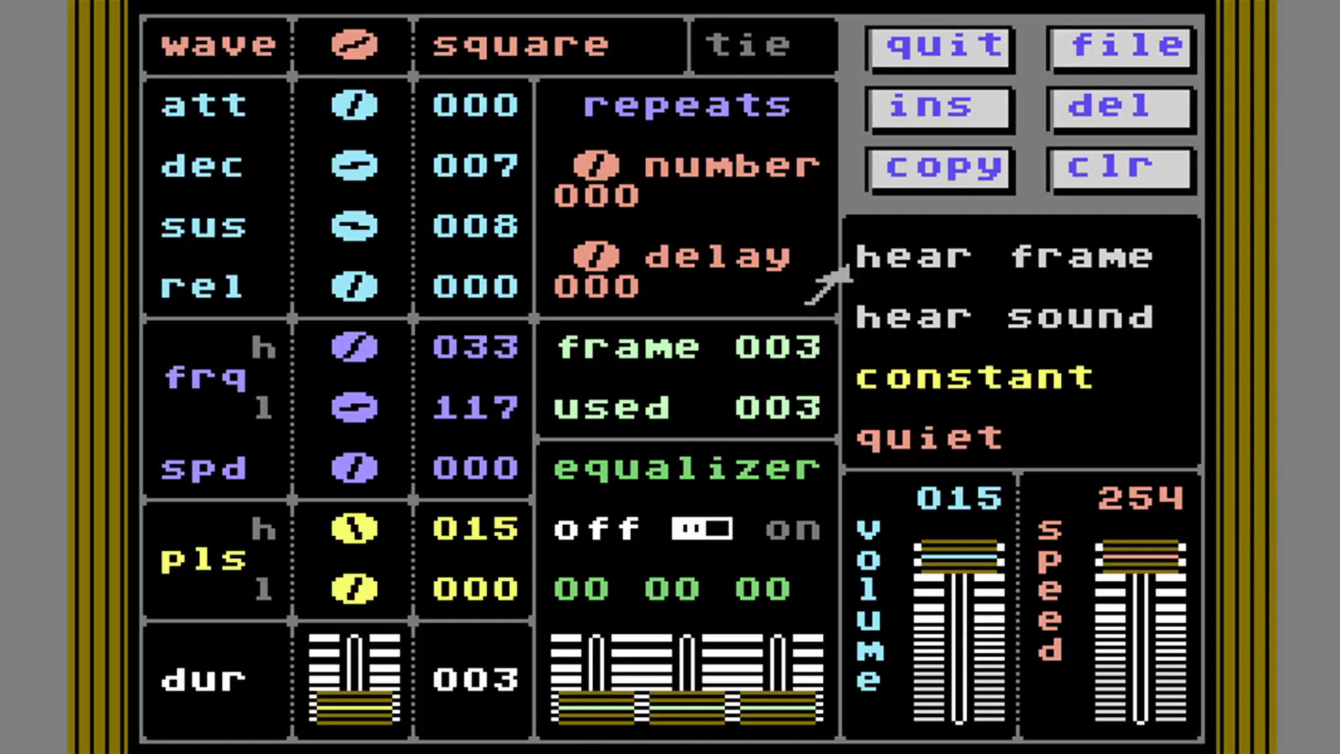
{"action": "left_click", "coordinate": [851, 335]}
{"action": "left_click", "coordinate": [852, 336]}
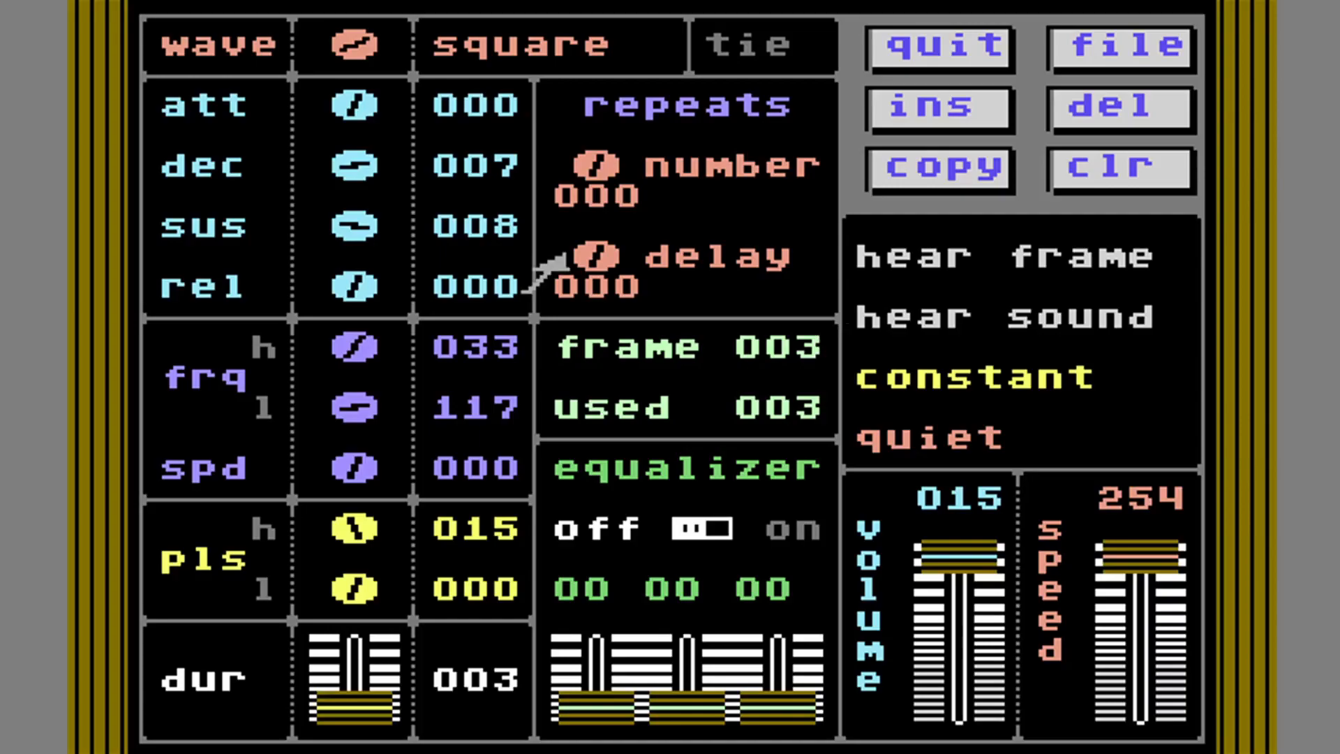
Copy frame 003 to frame 004 and set the new frame's high frequency value (frq h) to 44.
{"action": "left_click", "coordinate": [908, 170]}
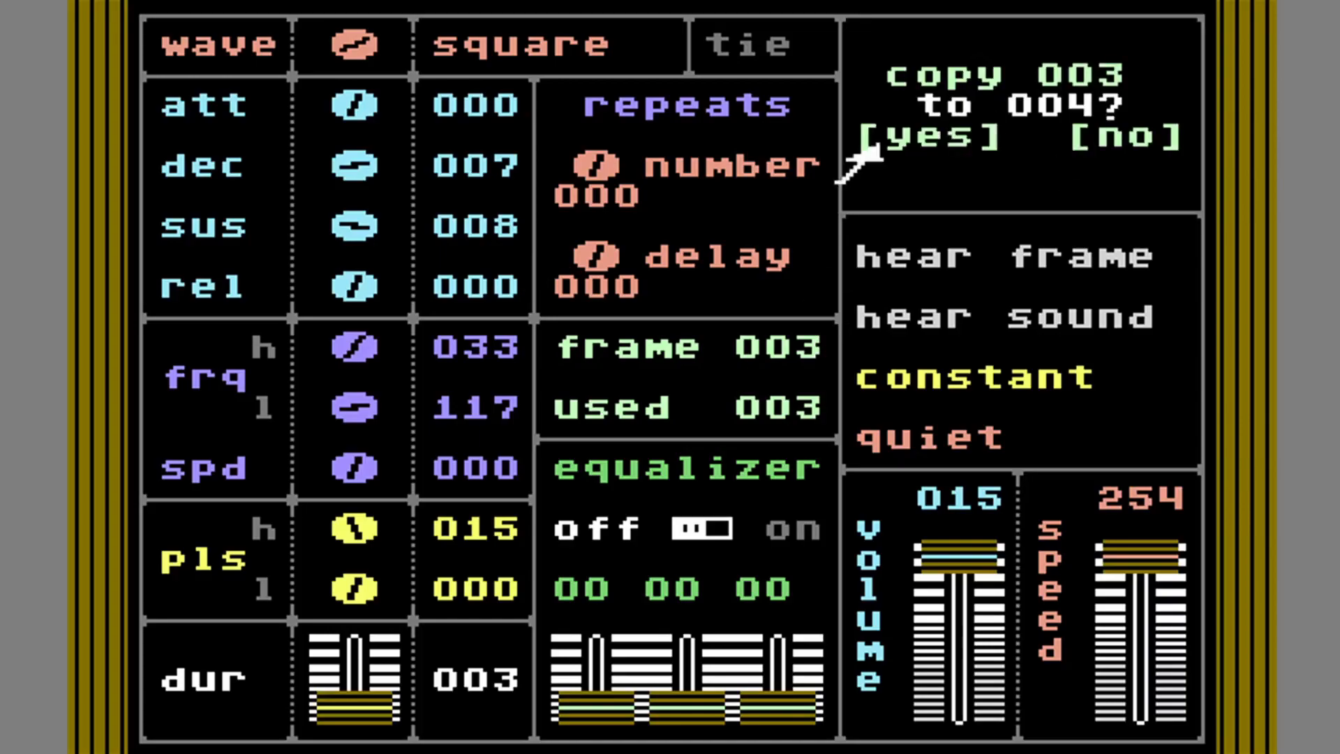
{"action": "left_click", "coordinate": [928, 136]}
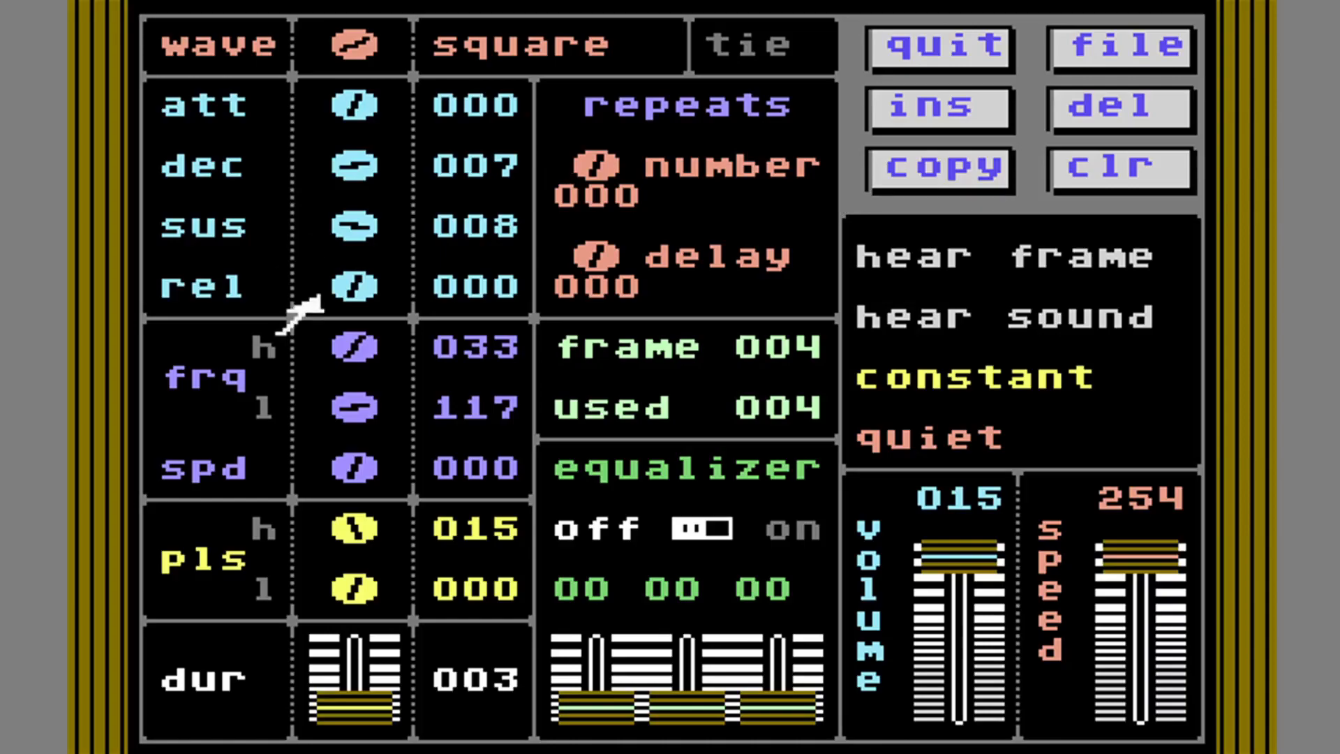
{"action": "left_click", "coordinate": [322, 359]}
{"action": "key", "text": "Right"}
{"action": "key", "text": "Right"}
{"action": "key", "text": "Right"}
{"action": "key", "text": "Right"}
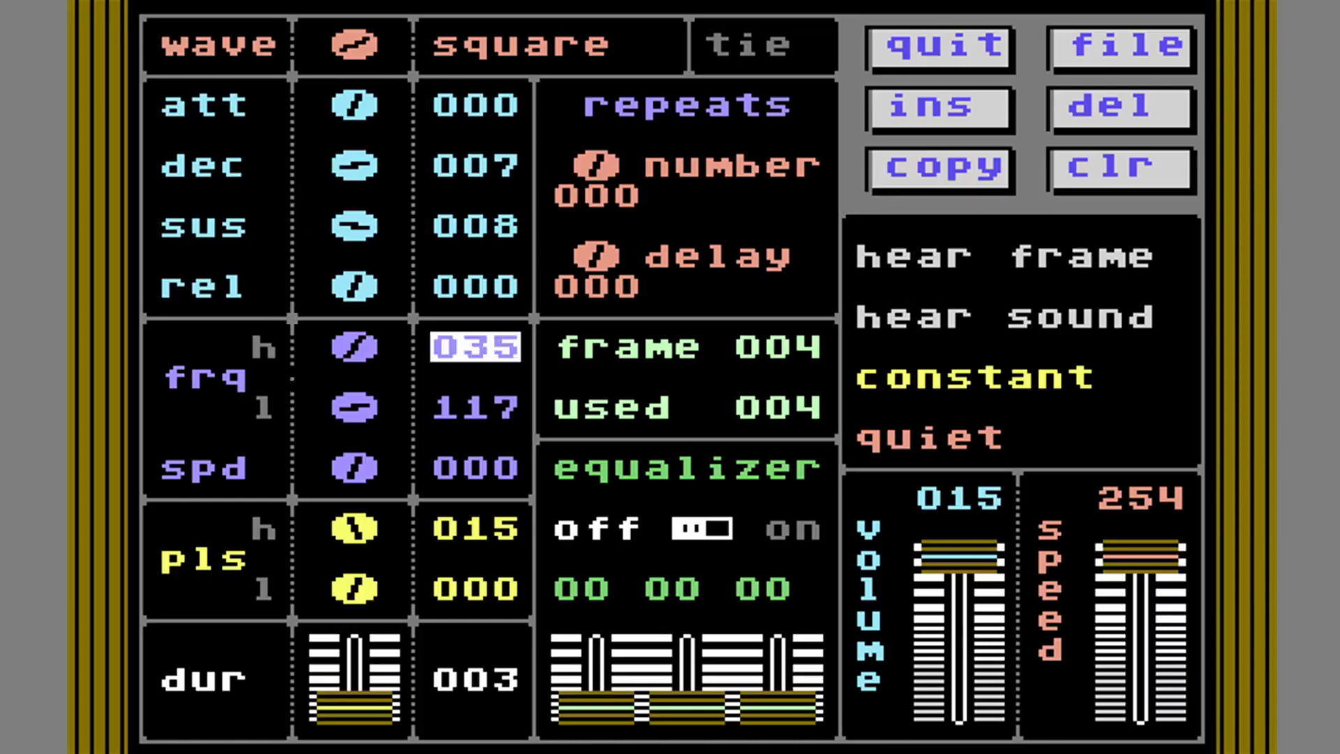
{"action": "key", "text": "Right"}
{"action": "key", "text": "Right"}
{"action": "key", "text": "Right"}
{"action": "key", "text": "Right"}
{"action": "key", "text": "Right"}
{"action": "key", "text": "Right"}
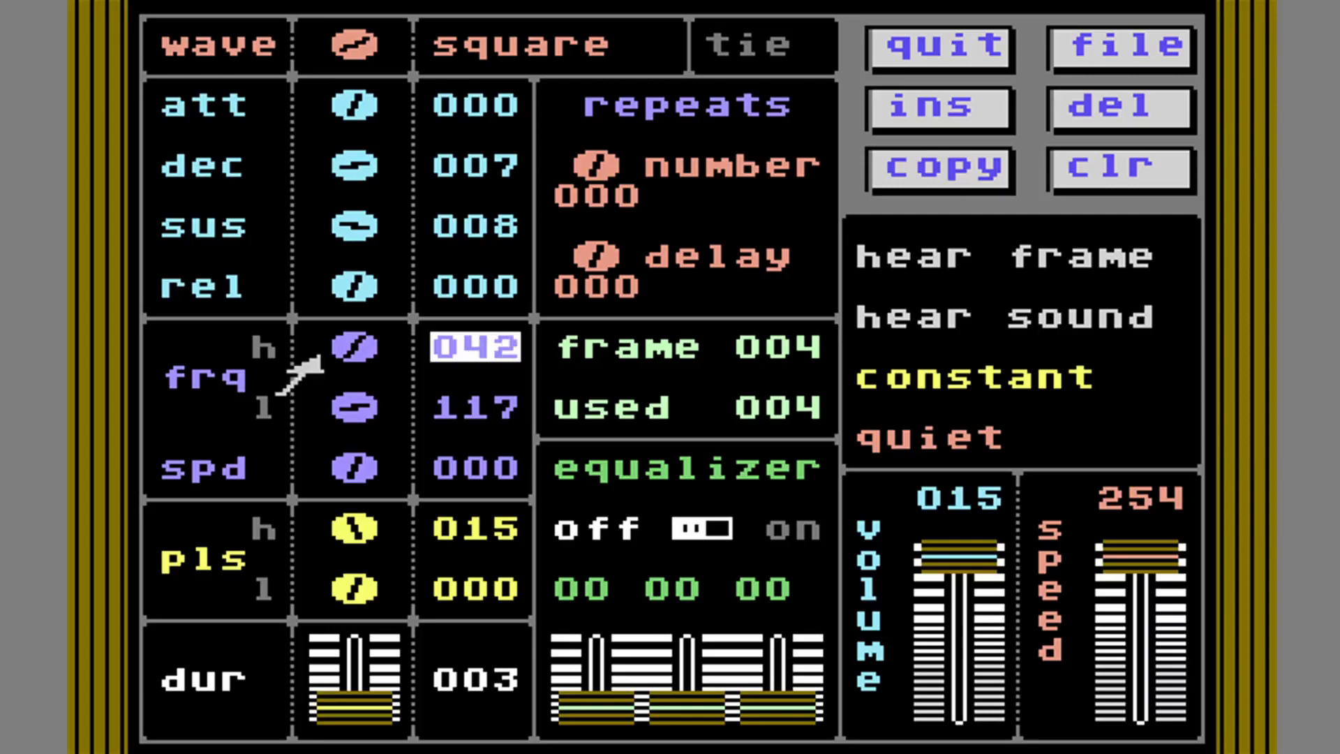
{"action": "key", "text": "Right"}
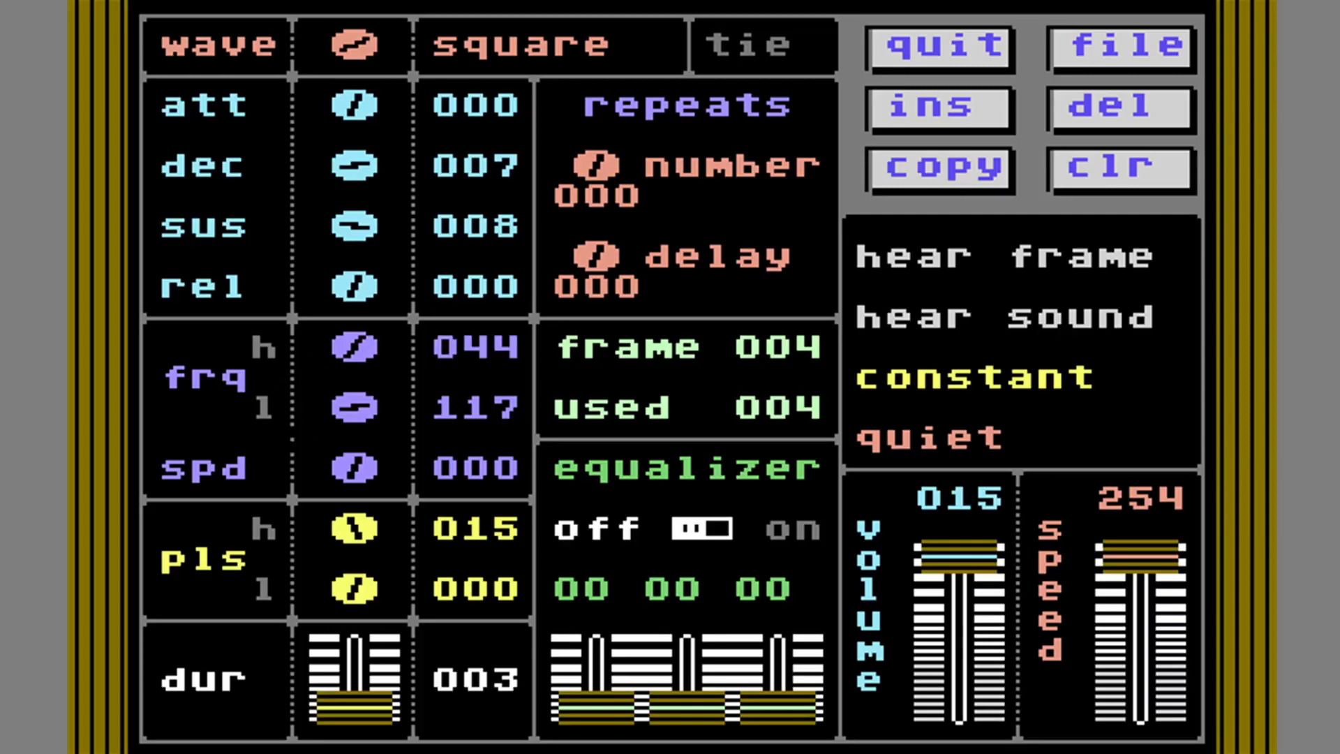
Set the low frequency value (frq l) of frame 004 to 199.
{"action": "left_click", "coordinate": [321, 419]}
{"action": "key", "text": "Right"}
{"action": "key", "text": "Right"}
{"action": "key", "text": "Right"}
{"action": "key", "text": "Right"}
{"action": "key", "text": "Right"}
{"action": "key", "text": "Right"}
{"action": "key", "text": "Right"}
{"action": "key", "text": "Right"}
{"action": "key", "text": "Right"}
{"action": "key", "text": "Right"}
{"action": "key", "text": "Right"}
{"action": "key", "text": "Right"}
{"action": "key", "text": "Right"}
{"action": "key", "text": "Right"}
{"action": "key", "text": "Right"}
{"action": "key", "text": "Right"}
{"action": "key", "text": "Right"}
{"action": "key", "text": "Right"}
{"action": "key", "text": "Right"}
{"action": "key", "text": "Right"}
{"action": "key", "text": "Right"}
{"action": "key", "text": "Right"}
{"action": "key", "text": "Right"}
{"action": "key", "text": "Right"}
{"action": "key", "text": "Right"}
{"action": "key", "text": "Right"}
{"action": "key", "text": "Right"}
{"action": "key", "text": "Right"}
{"action": "key", "text": "Right"}
{"action": "key", "text": "Right"}
{"action": "key", "text": "Right"}
{"action": "key", "text": "Right"}
{"action": "key", "text": "Right"}
{"action": "key", "text": "Right"}
{"action": "key", "text": "Right"}
{"action": "key", "text": "Right"}
{"action": "key", "text": "Right"}
{"action": "key", "text": "Right"}
{"action": "key", "text": "Right"}
{"action": "key", "text": "Right"}
{"action": "key", "text": "Right"}
{"action": "key", "text": "Right"}
{"action": "key", "text": "Right"}
{"action": "key", "text": "Right"}
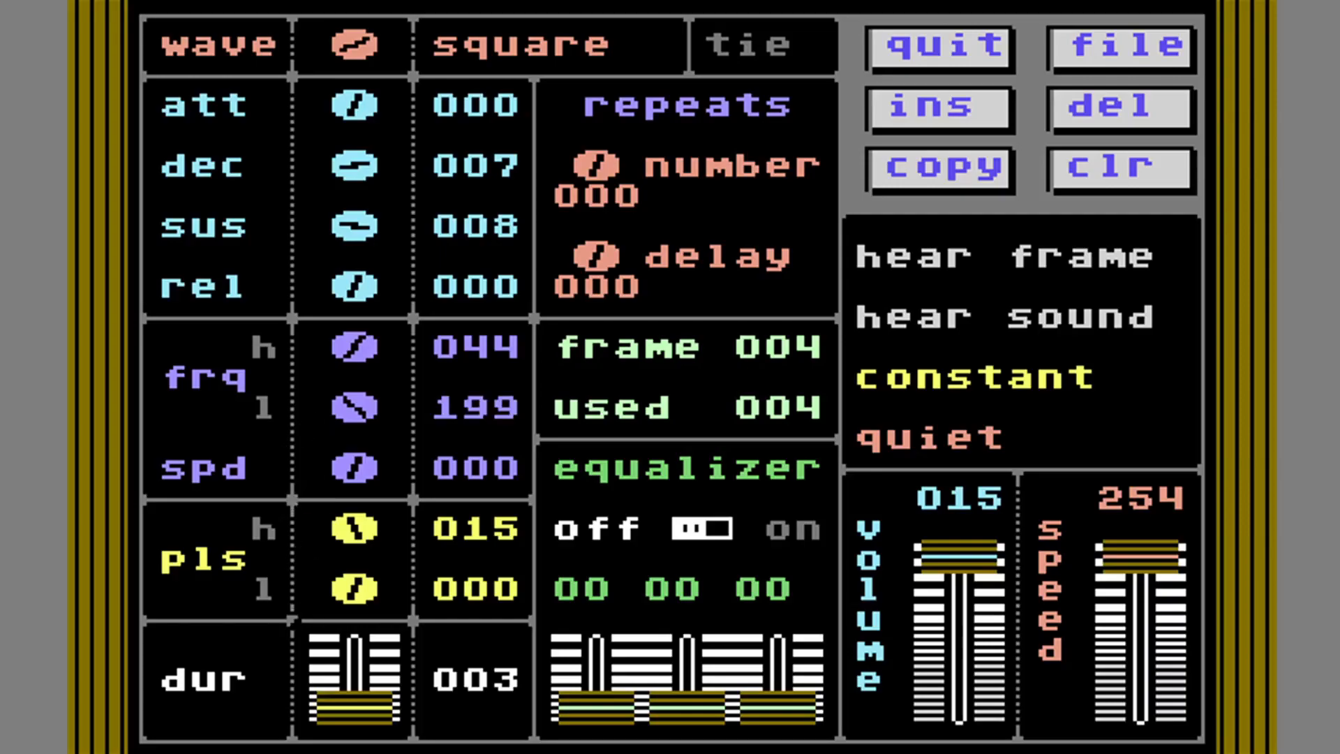
Set frame 004's duration (dur) to 4 and play the whole sound.
{"action": "left_click", "coordinate": [322, 721]}
{"action": "key", "text": "Right"}
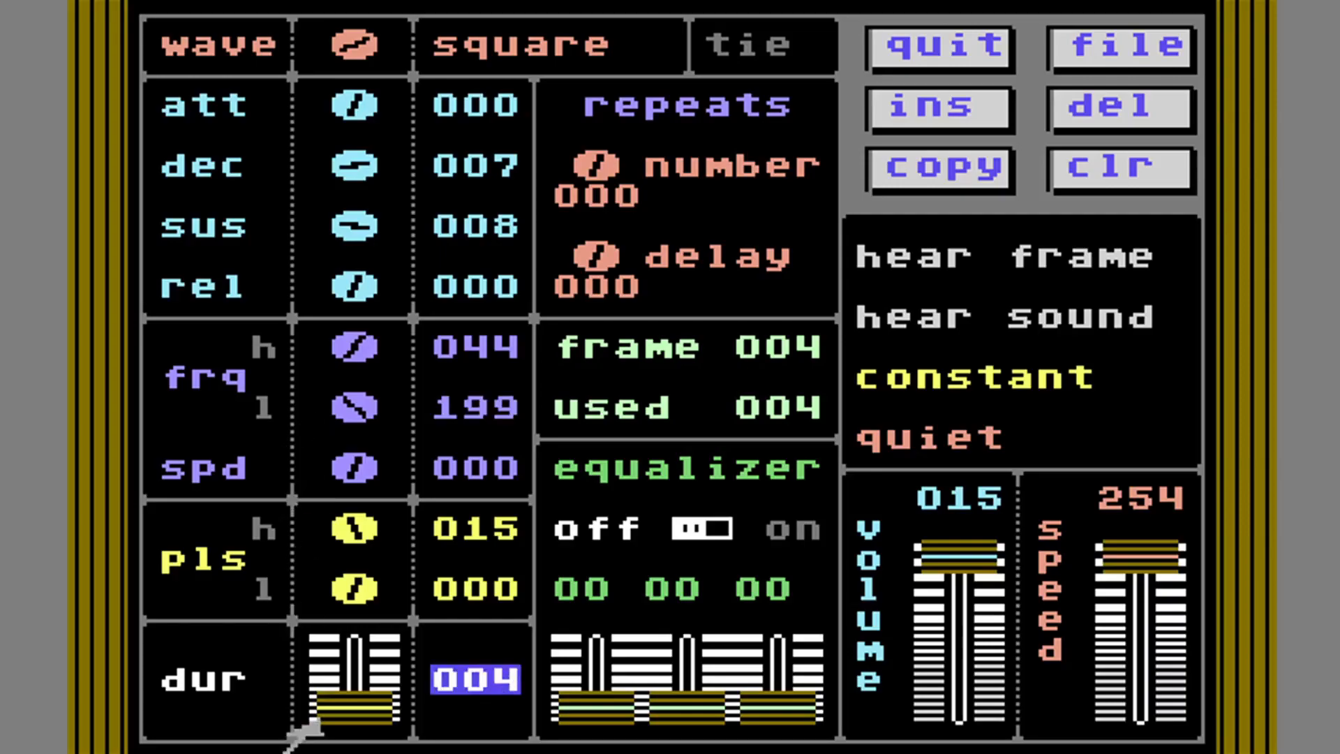
{"action": "left_click", "coordinate": [322, 720]}
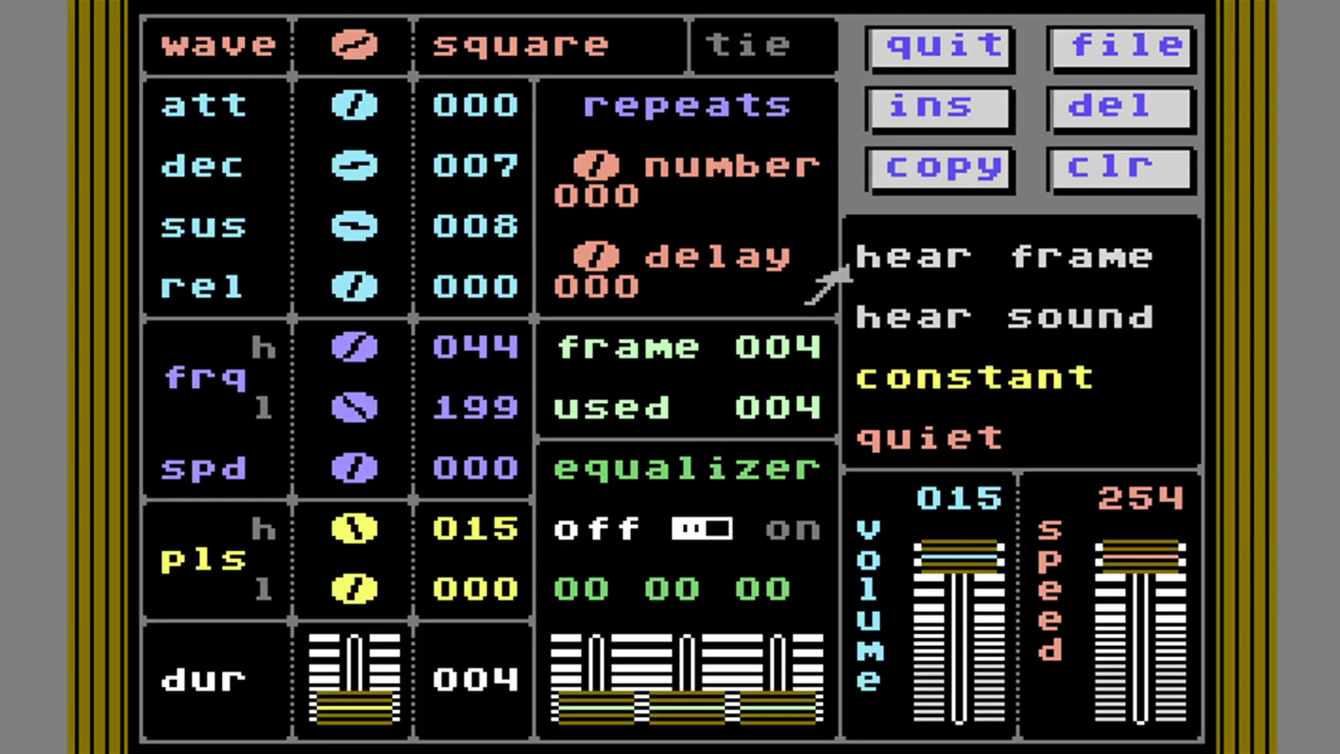
{"action": "left_click", "coordinate": [848, 332]}
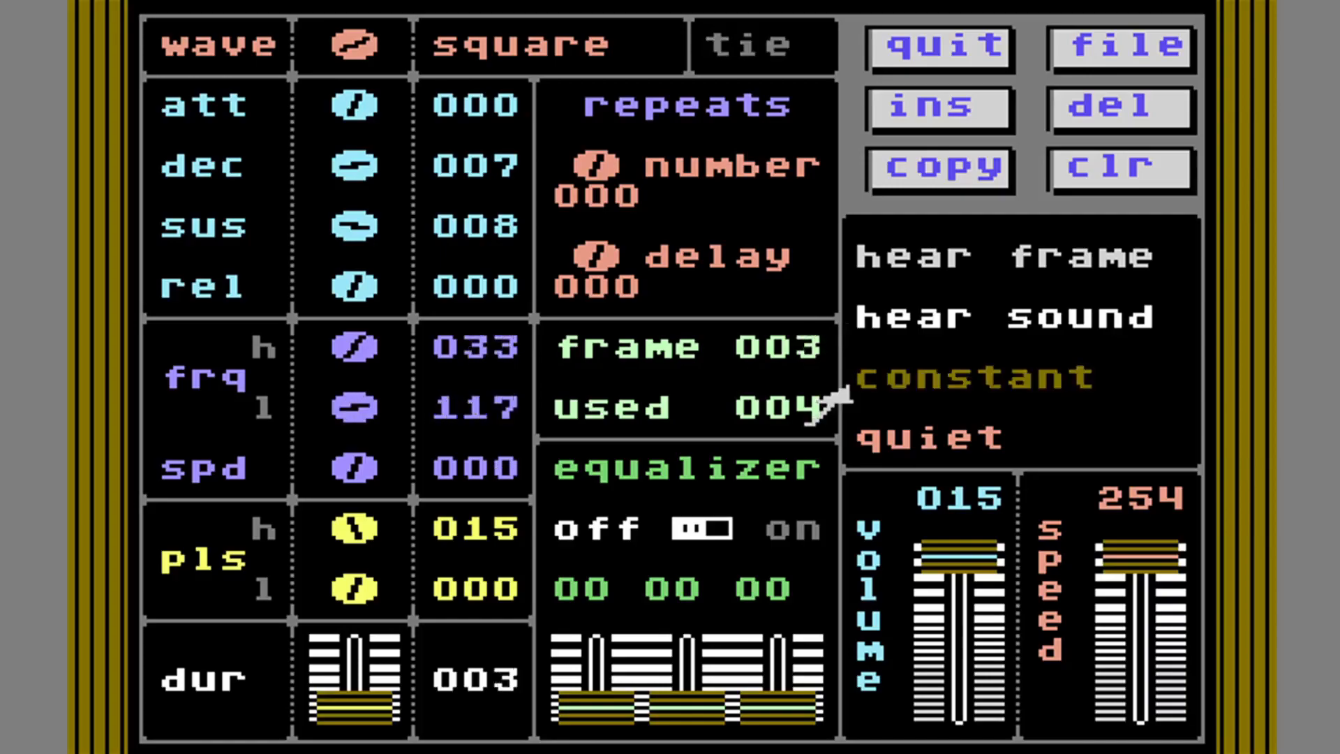
Quit the sound editor and confirm leaving it.
{"action": "left_click", "coordinate": [880, 58]}
{"action": "left_click", "coordinate": [929, 136]}
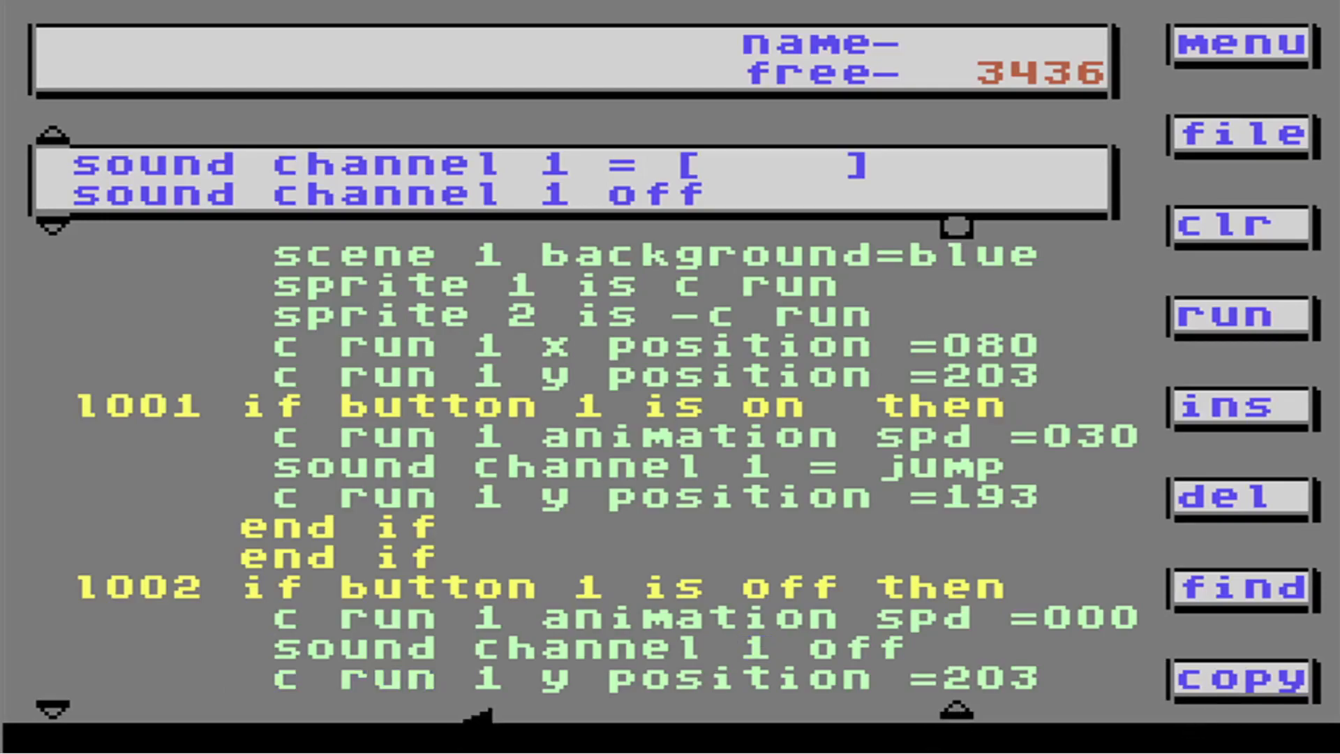
Review the program listing down to its closing jump to label l001 and run the program.
{"action": "left_click", "coordinate": [53, 711]}
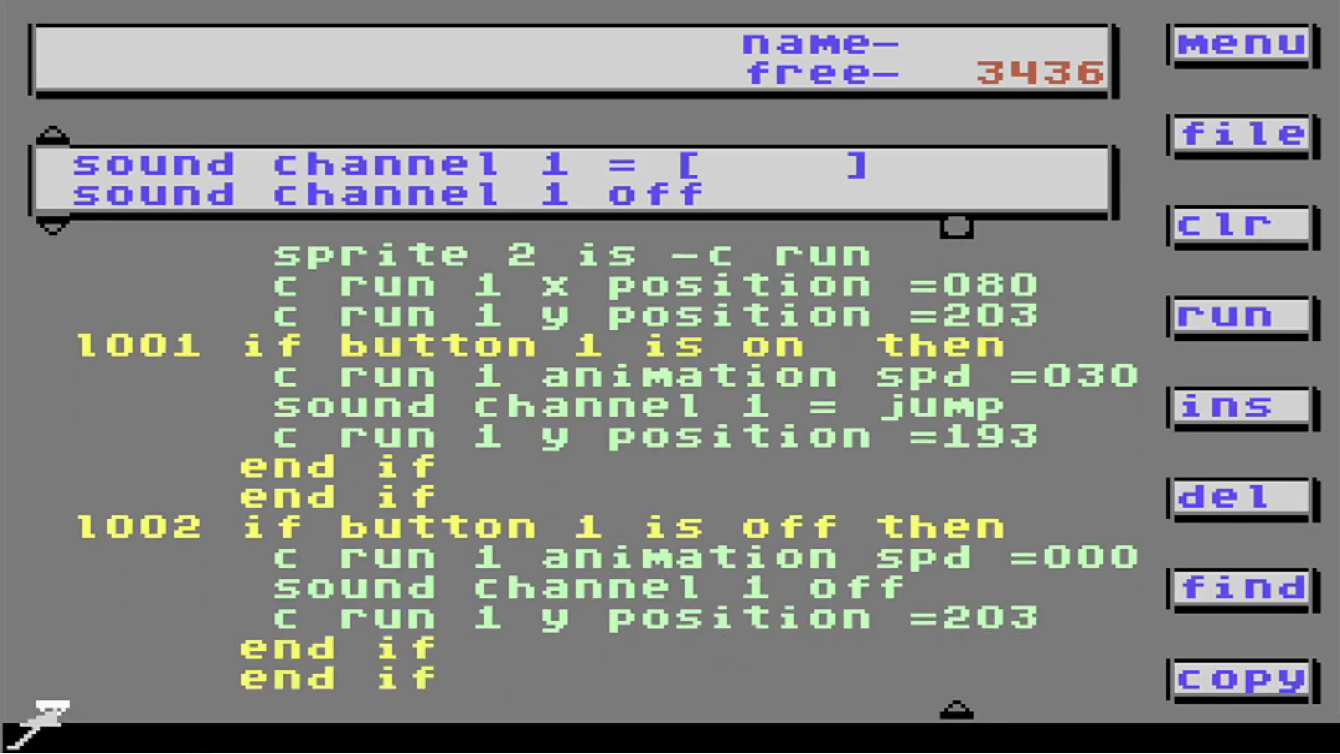
{"action": "left_click", "coordinate": [53, 711]}
{"action": "left_click", "coordinate": [53, 712]}
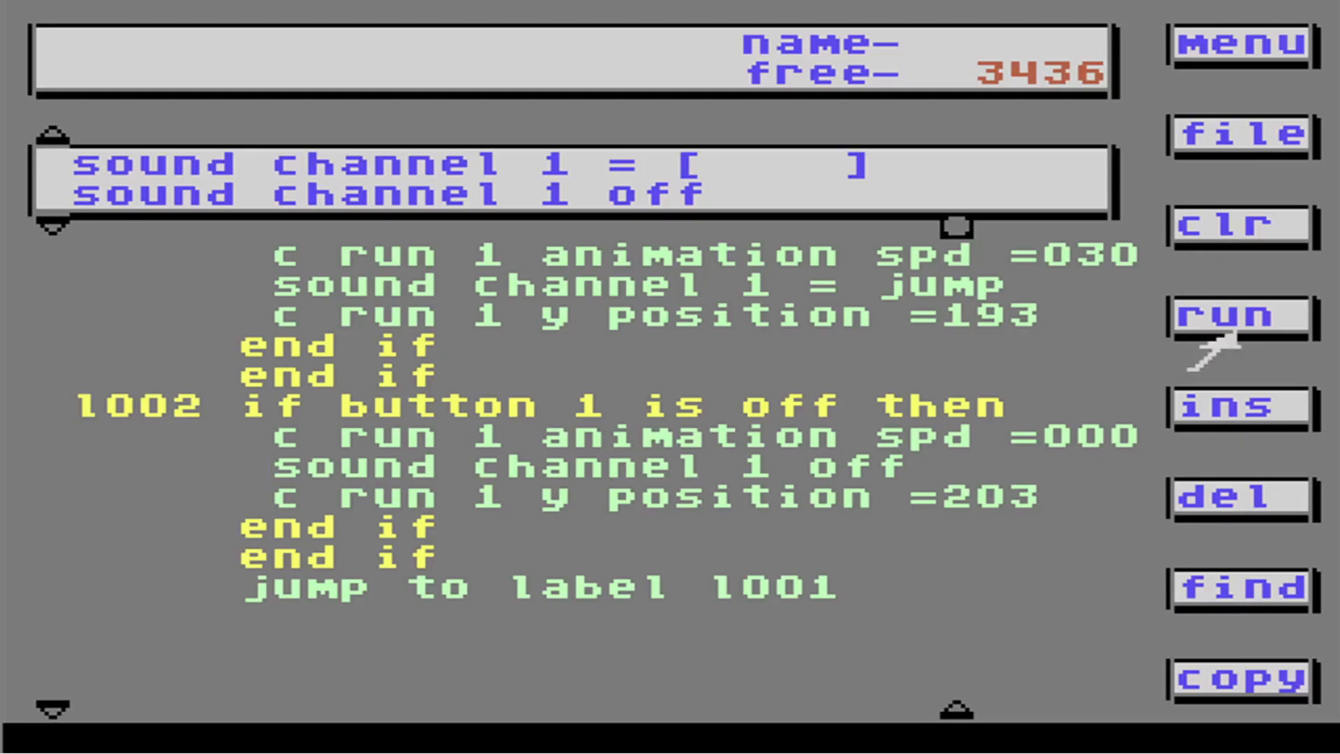
{"action": "left_click", "coordinate": [1195, 326]}
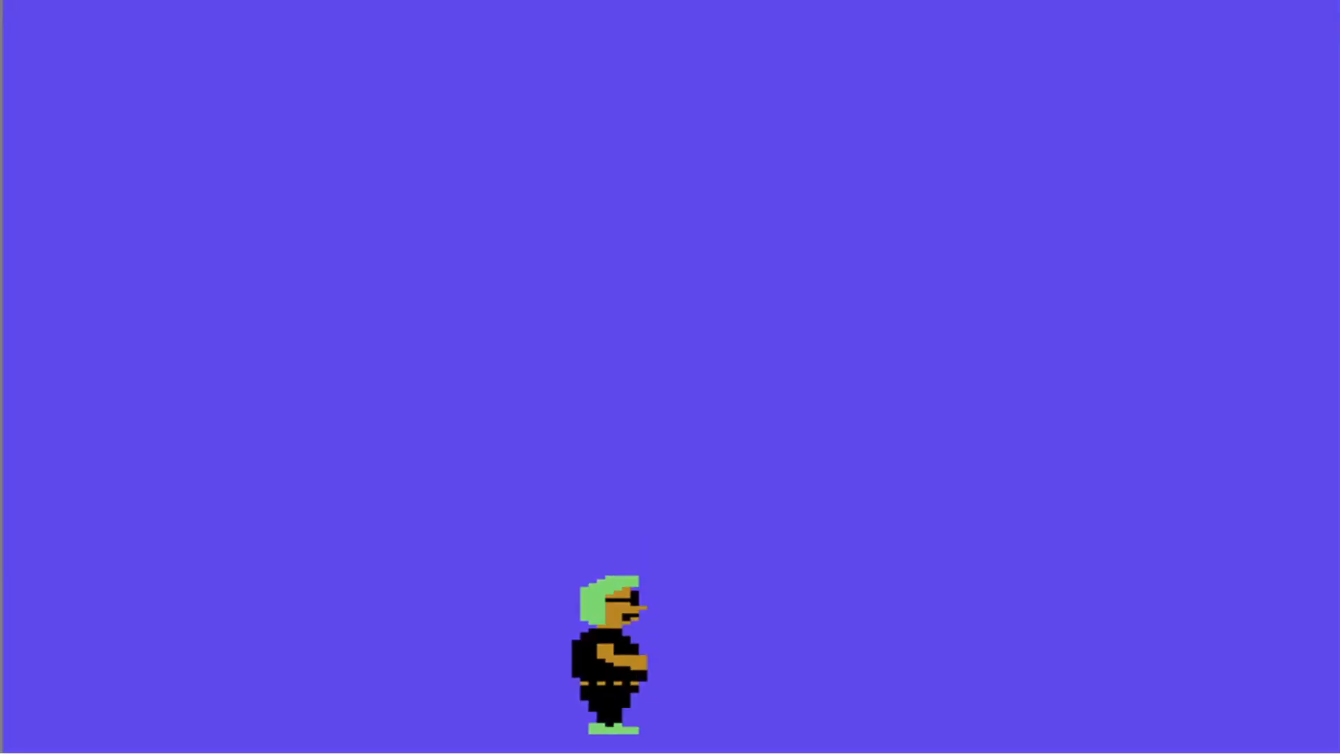